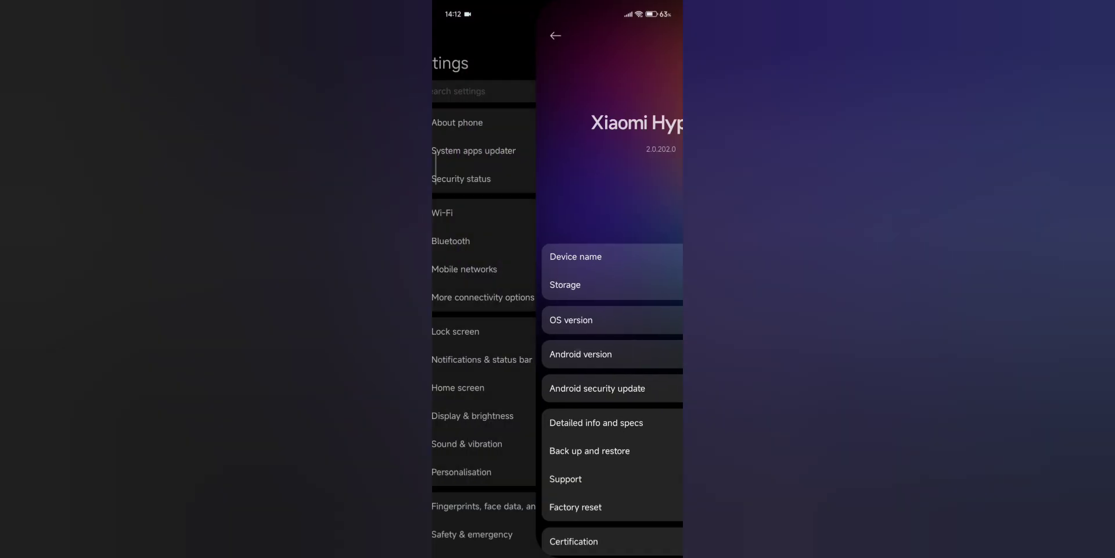
scroll(594, 378, "down", 1)
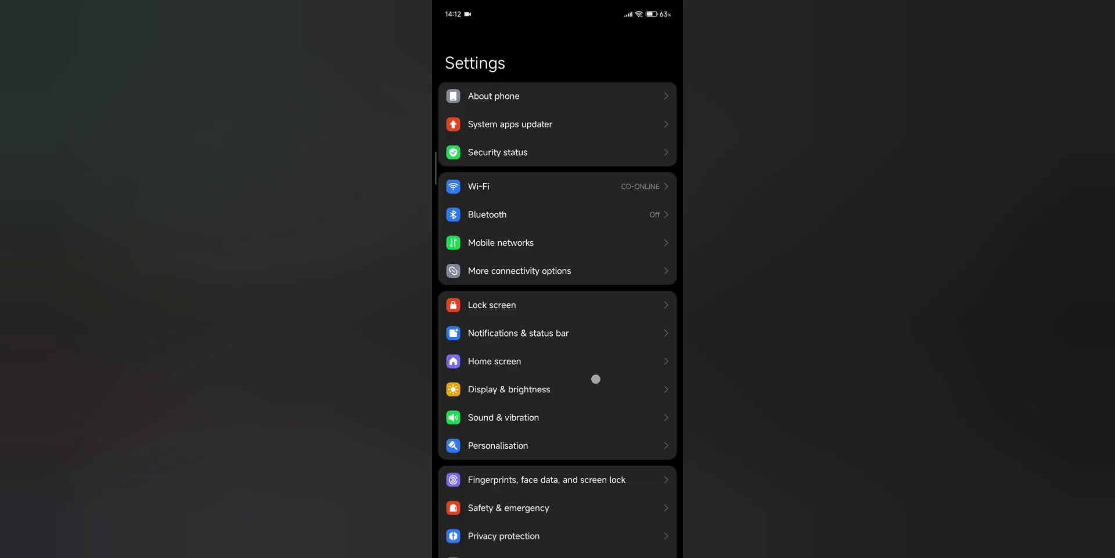
Step: Open Customize toggle display and flip Connection speed and Bluetooth icons, then restore them
left_click(590, 329)
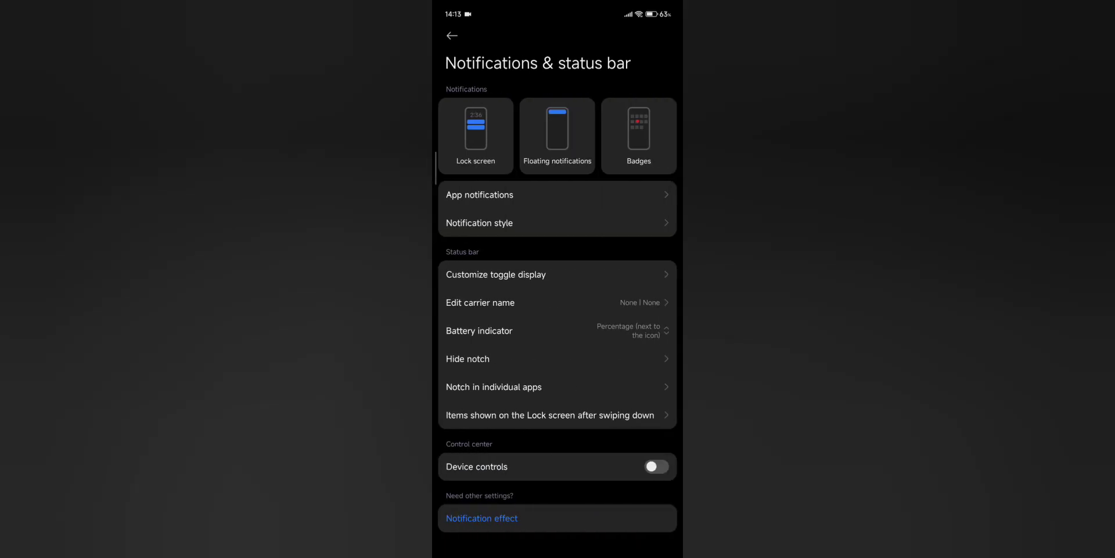
left_click(648, 272)
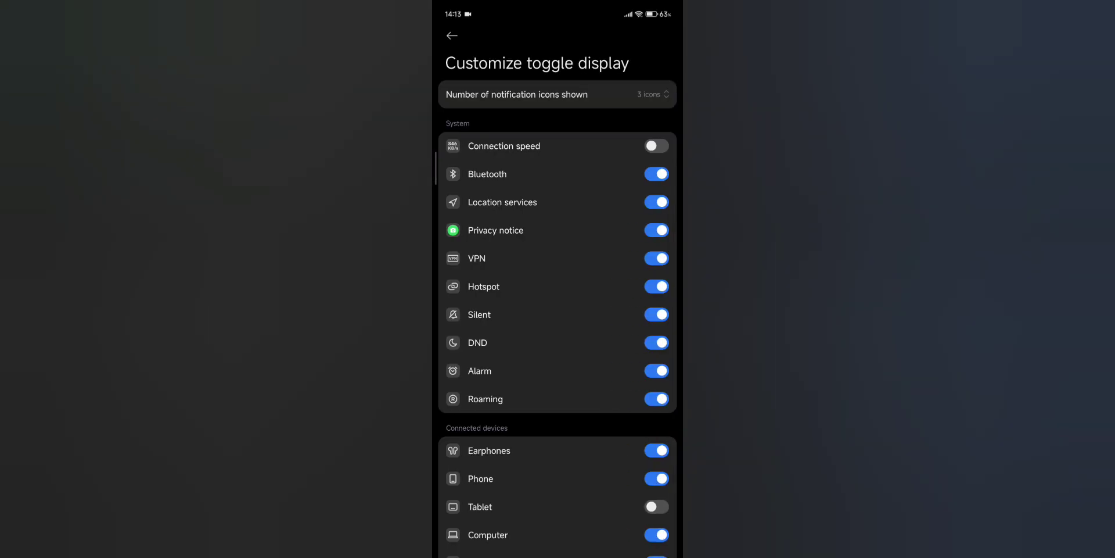
left_click(656, 146)
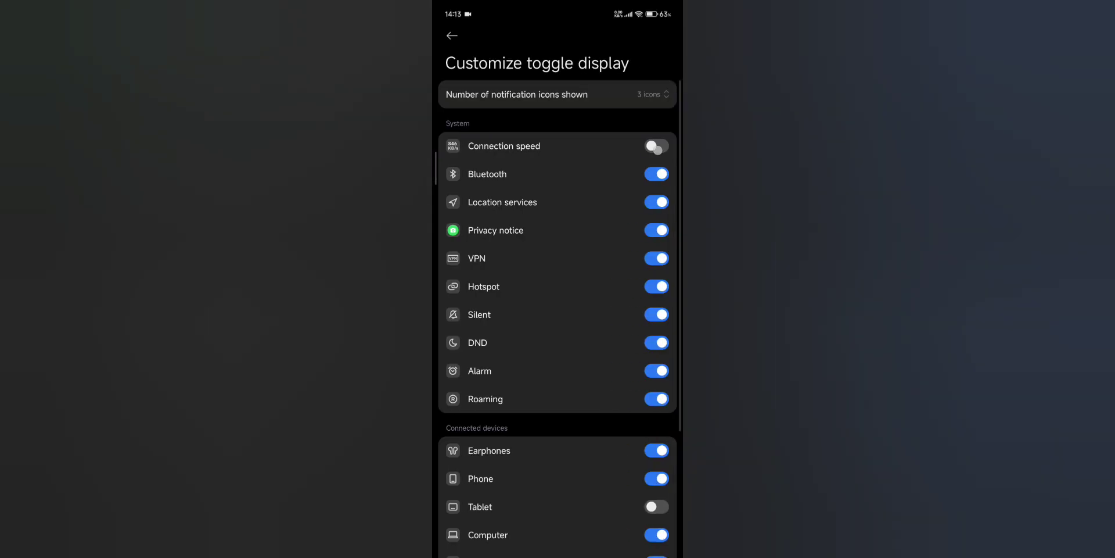
left_click(656, 146)
left_click(655, 174)
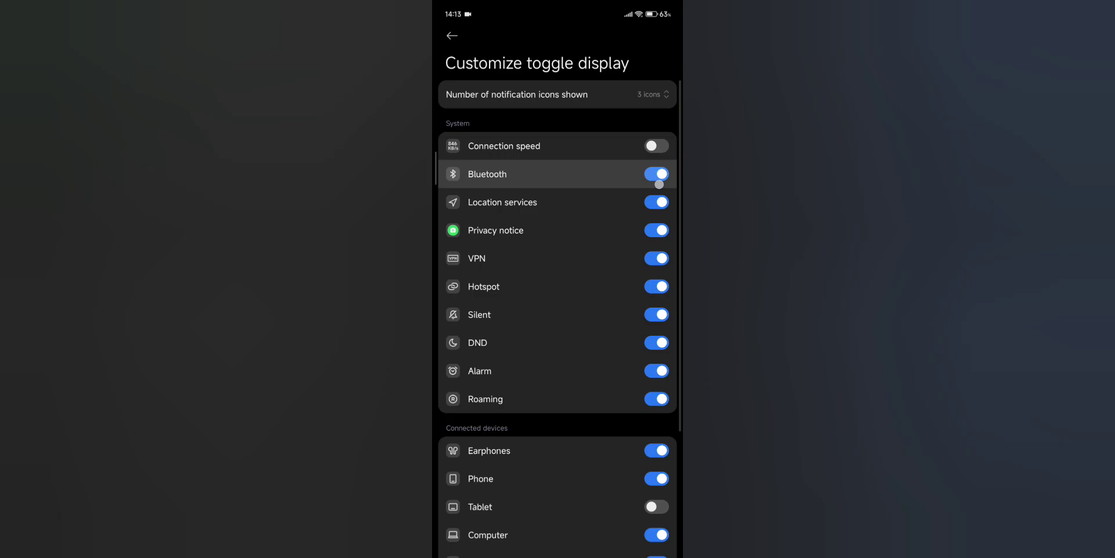
left_click(657, 175)
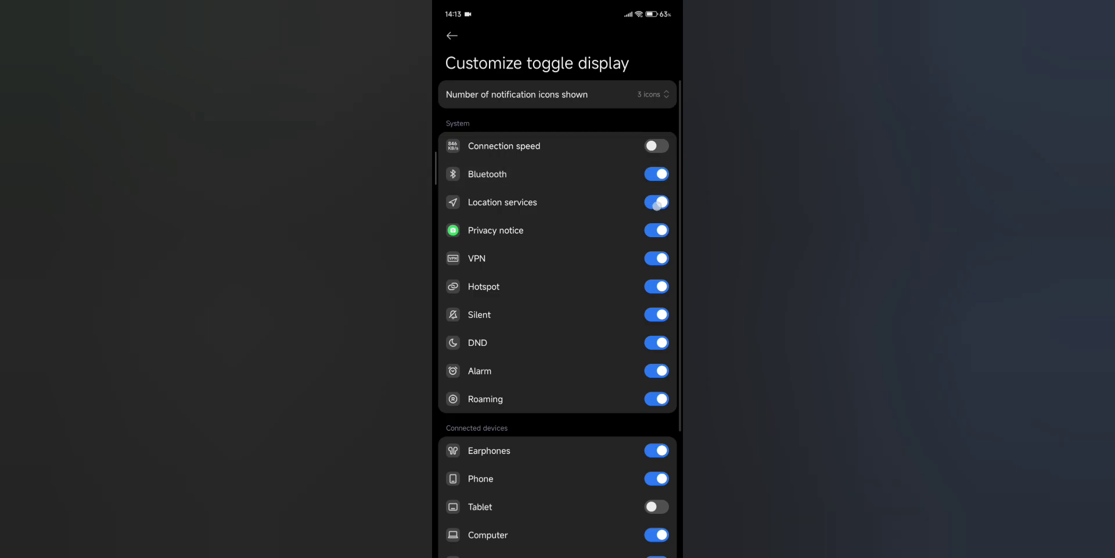
Step: Toggle the Location, Privacy notice, Silent and Earphones status bar icons, restoring them
left_click(657, 202)
left_click(657, 230)
left_click(657, 230)
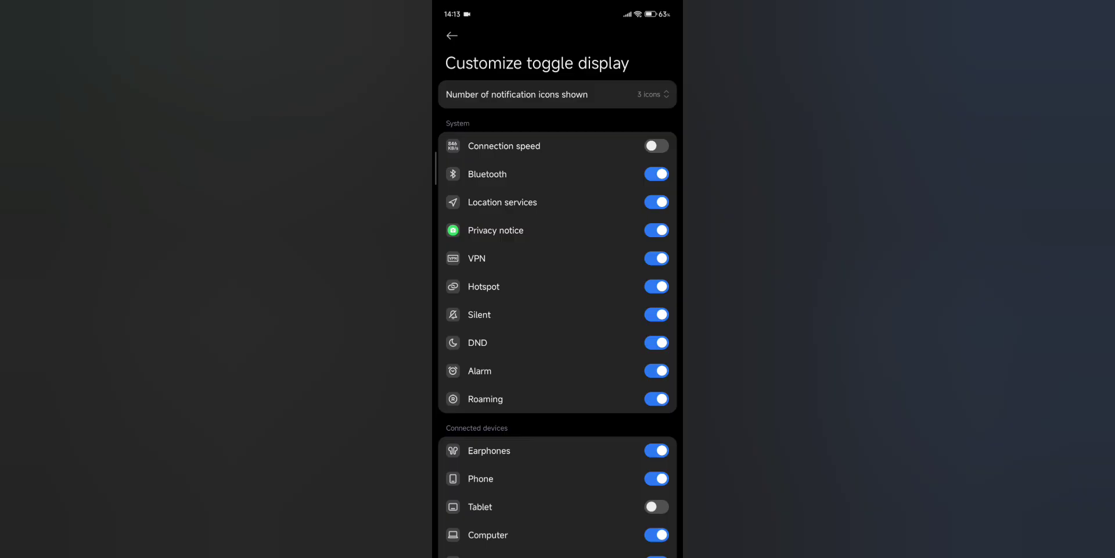
left_click_drag(584, 453, 585, 423)
left_click(657, 284)
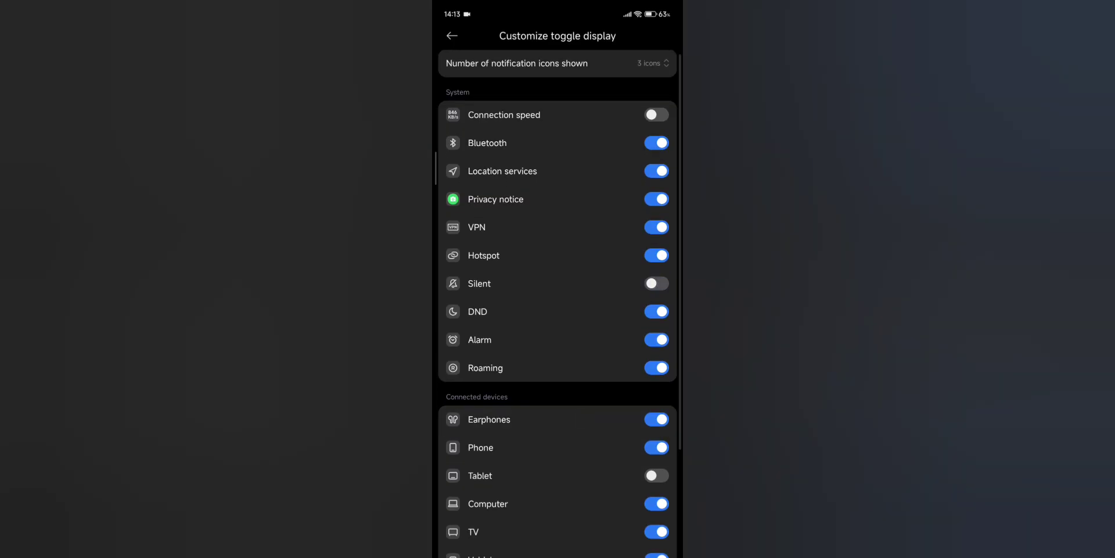
left_click_drag(558, 407, 558, 290)
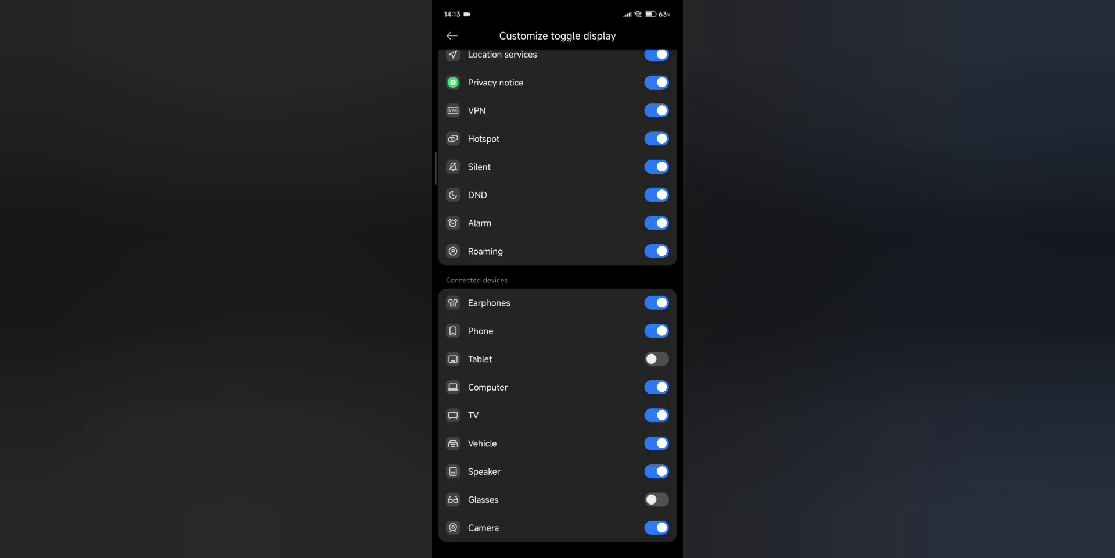
left_click(657, 302)
left_click(656, 303)
Step: Return from status bar settings to the main list and open Lock screen settings
left_click_drag(676, 319, 573, 319)
left_click_drag(676, 319, 563, 319)
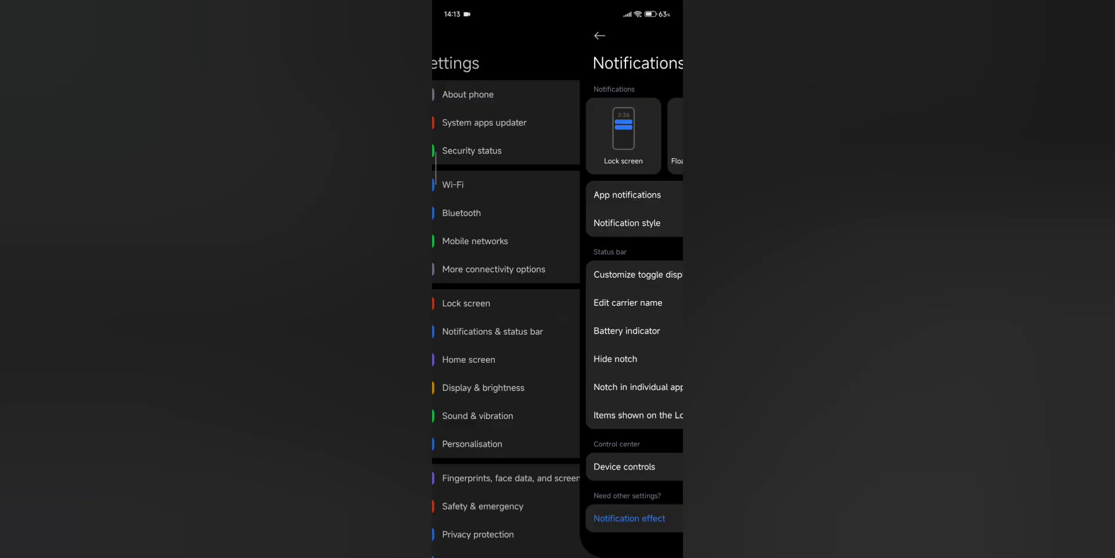
left_click(574, 305)
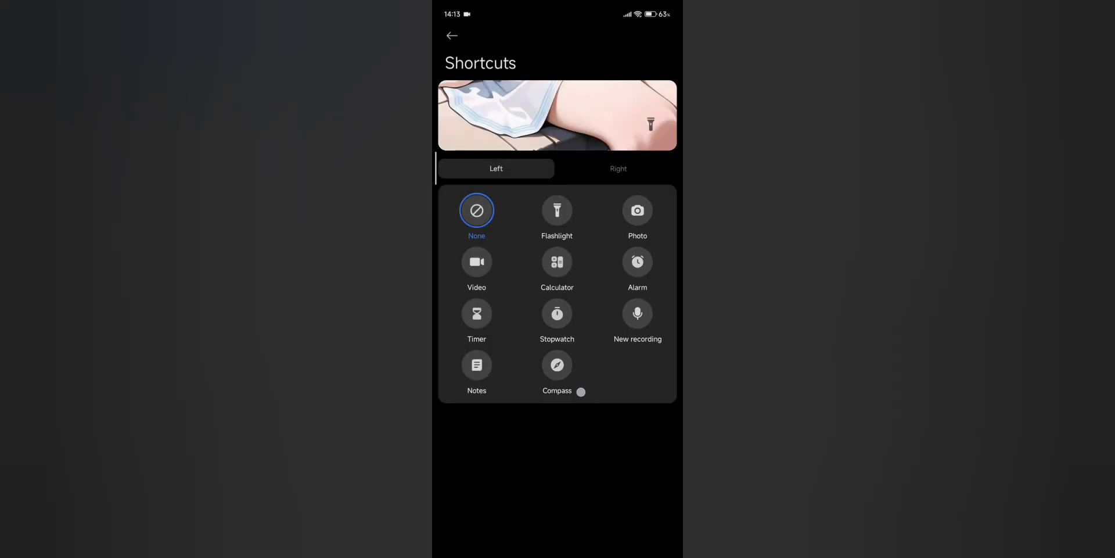
Step: Try Calculator, Stopwatch, Compass and Notes as the left lock-screen shortcut, ending on None
left_click(565, 261)
left_click(556, 339)
left_click(557, 365)
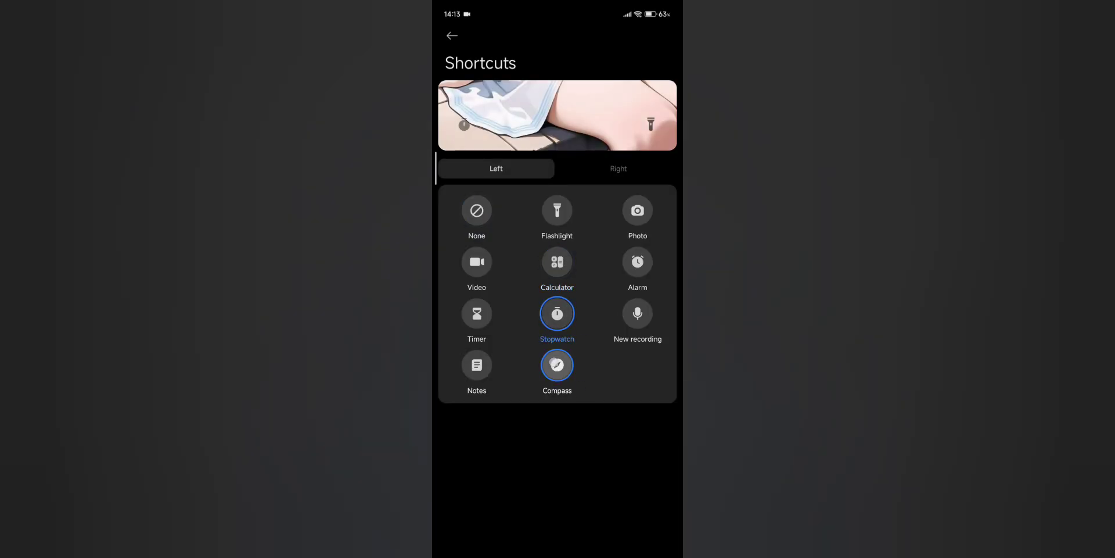
left_click(477, 365)
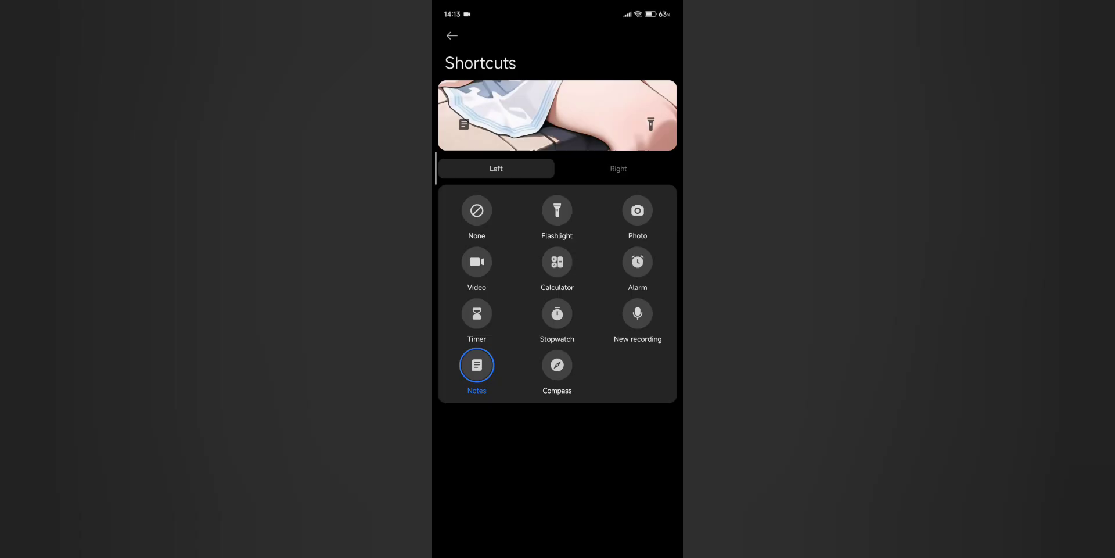
left_click(477, 210)
left_click_drag(678, 247, 561, 329)
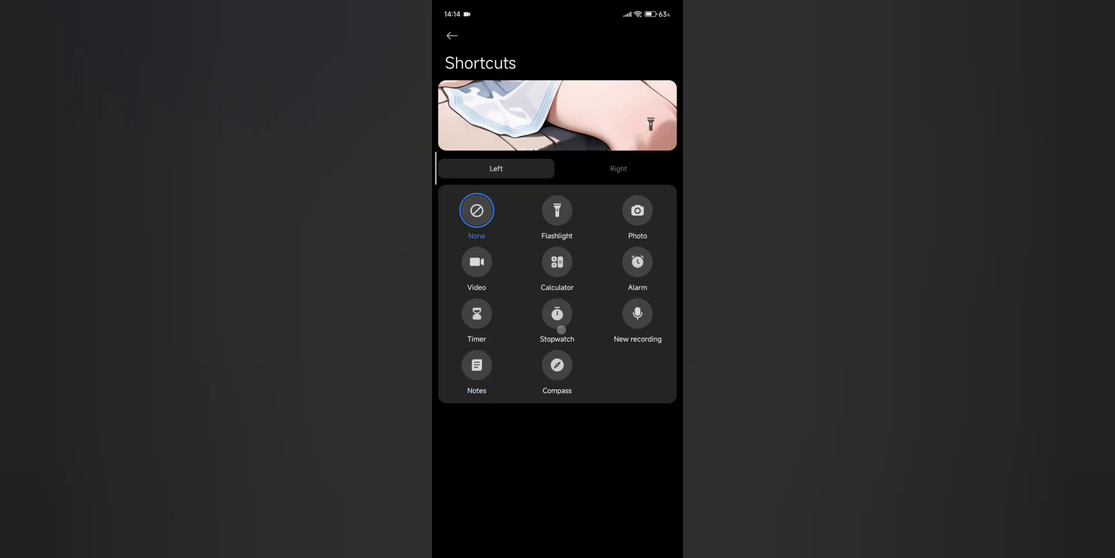
Step: Pull down and dismiss the control center twice, then go to About phone
left_click_drag(660, 10, 650, 278)
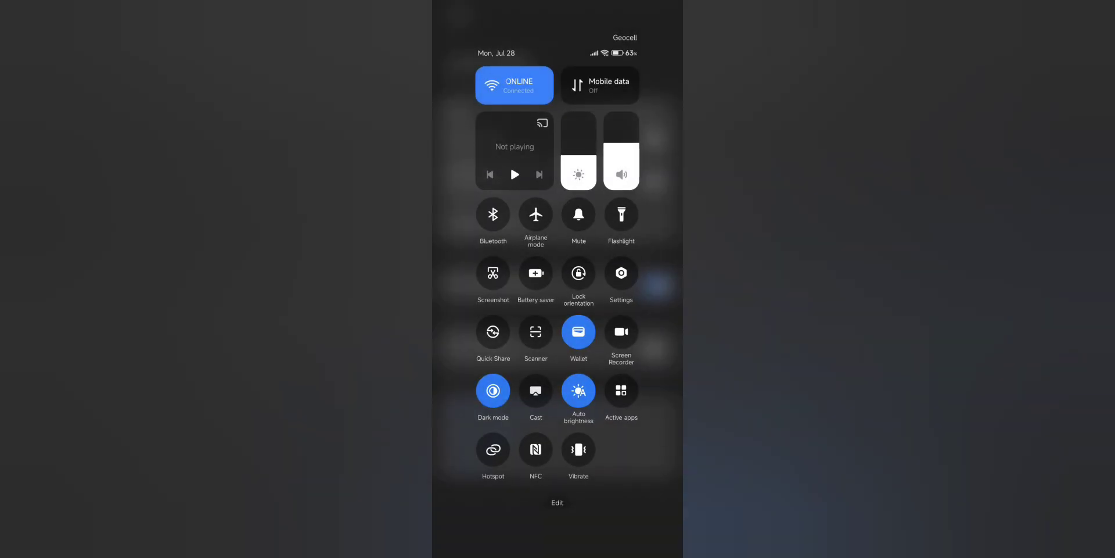
left_click(655, 307)
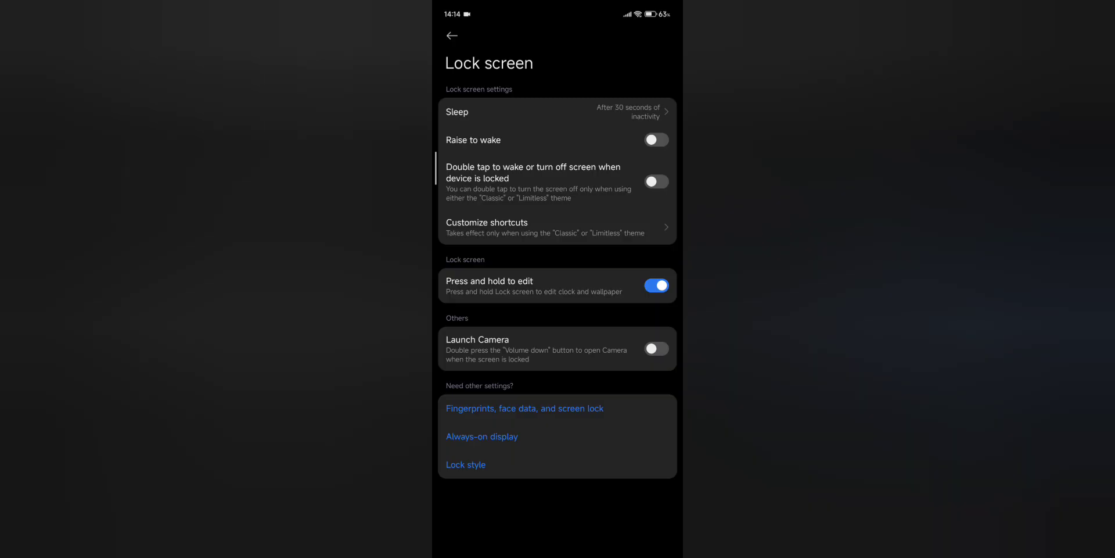
left_click_drag(660, 10, 650, 279)
left_click_drag(561, 500, 561, 334)
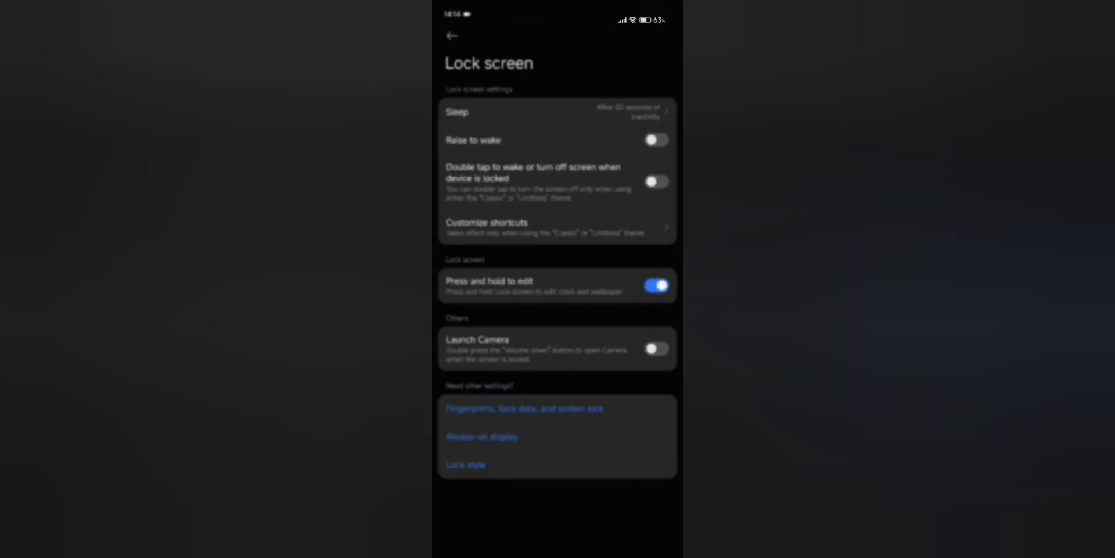
left_click_drag(678, 223, 566, 302)
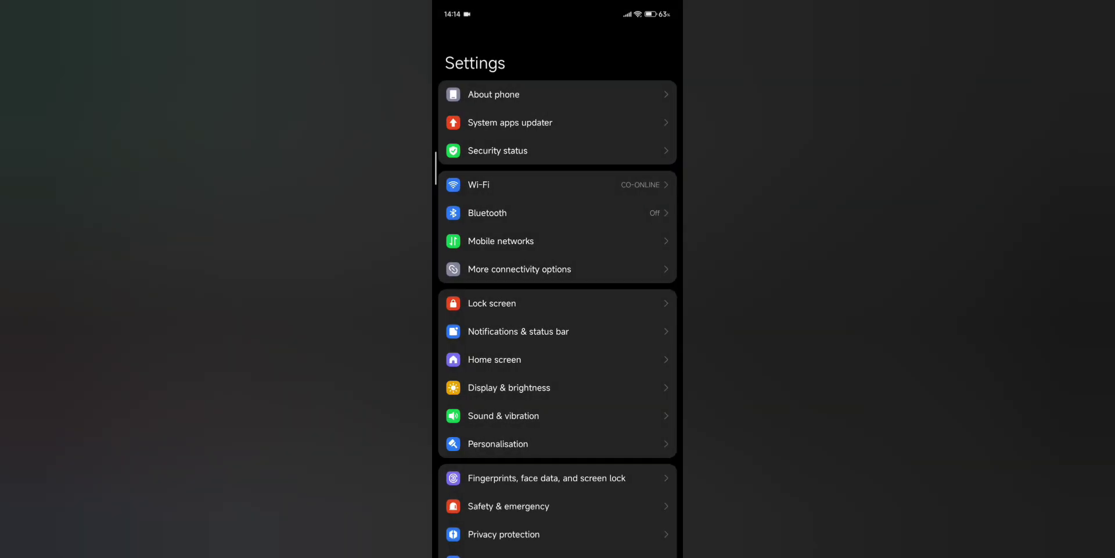
left_click(616, 115)
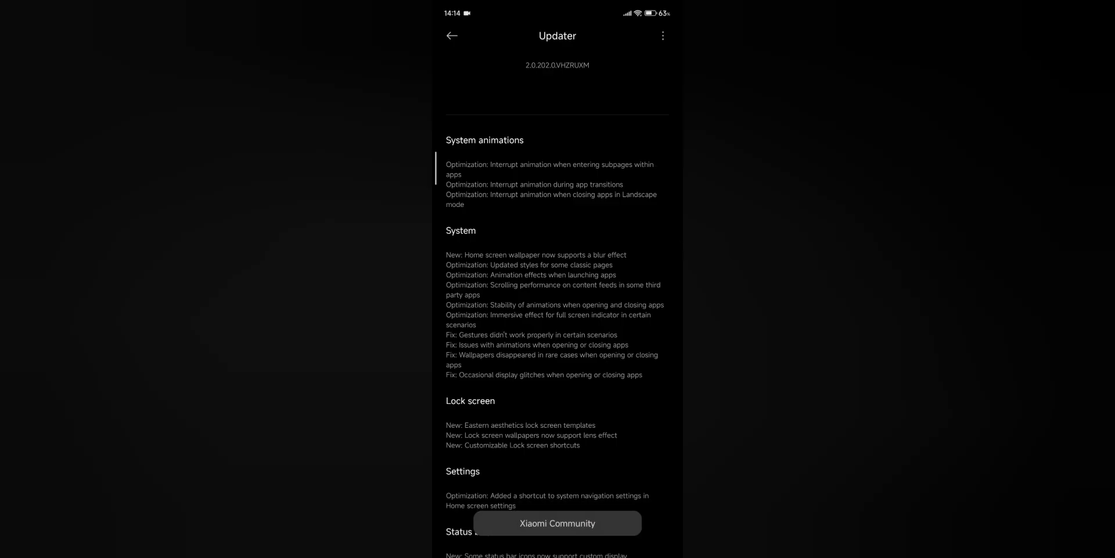
Step: Leave the HyperOS 2.0 changelog, reopen the Updater once more, then return to About phone
left_click_drag(671, 282, 564, 333)
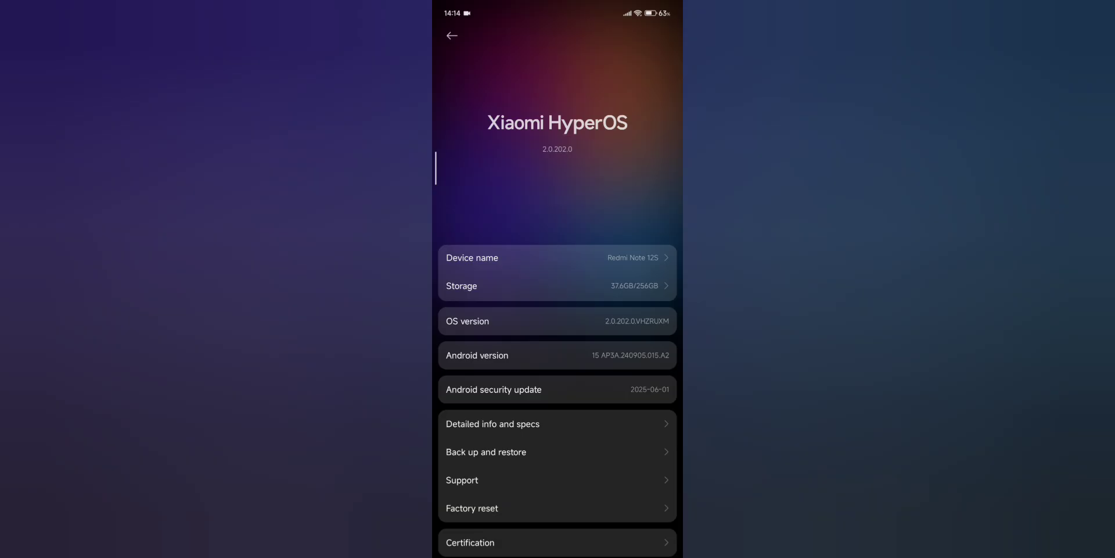
left_click(612, 169)
key("Escape")
Step: Open Lock screen > Lock style and scroll through the Personalization wallpaper previews
left_click(605, 331)
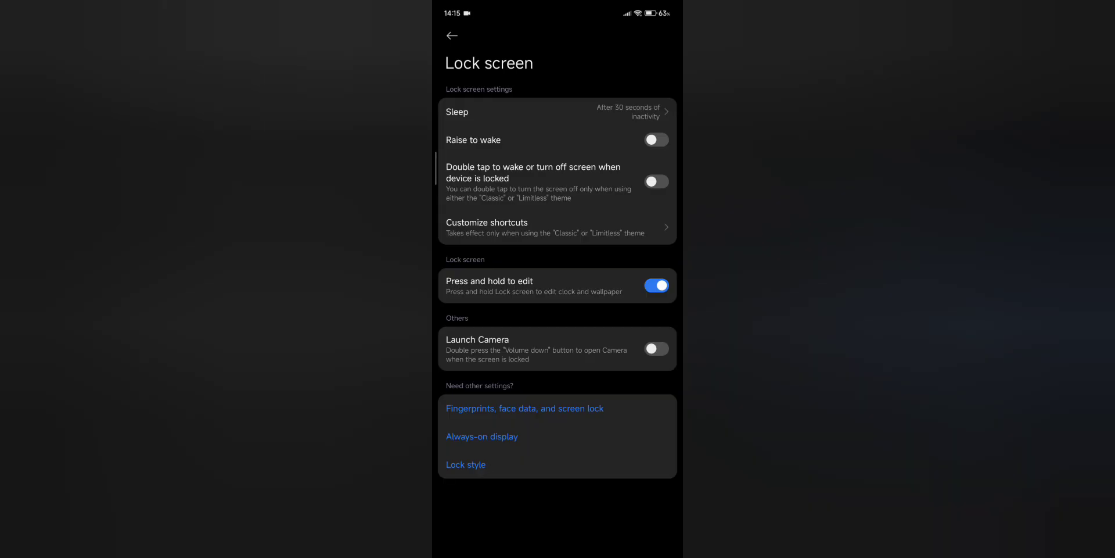
left_click(474, 461)
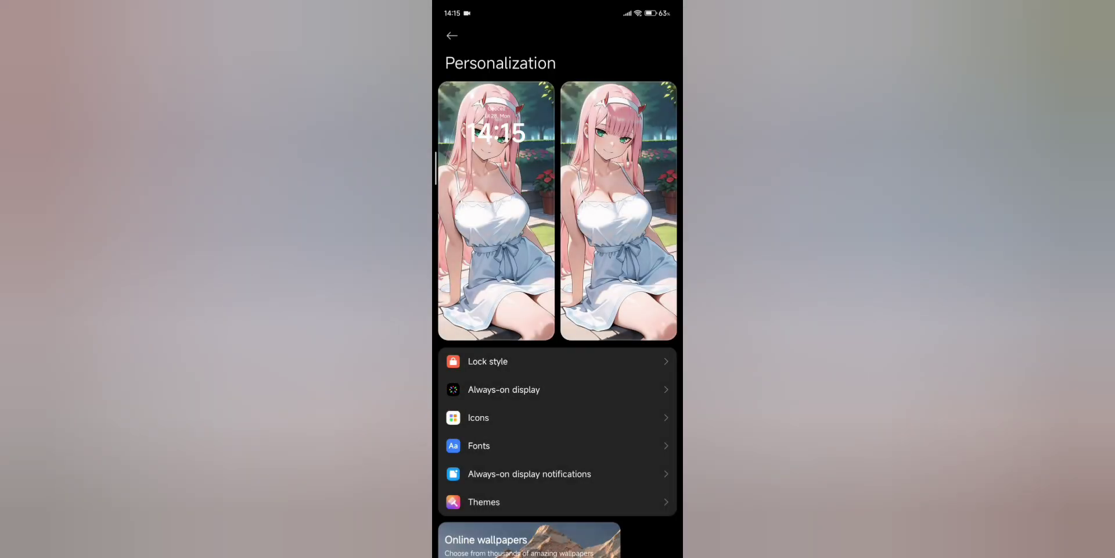
left_click(589, 445)
scroll(590, 445, "down", 10)
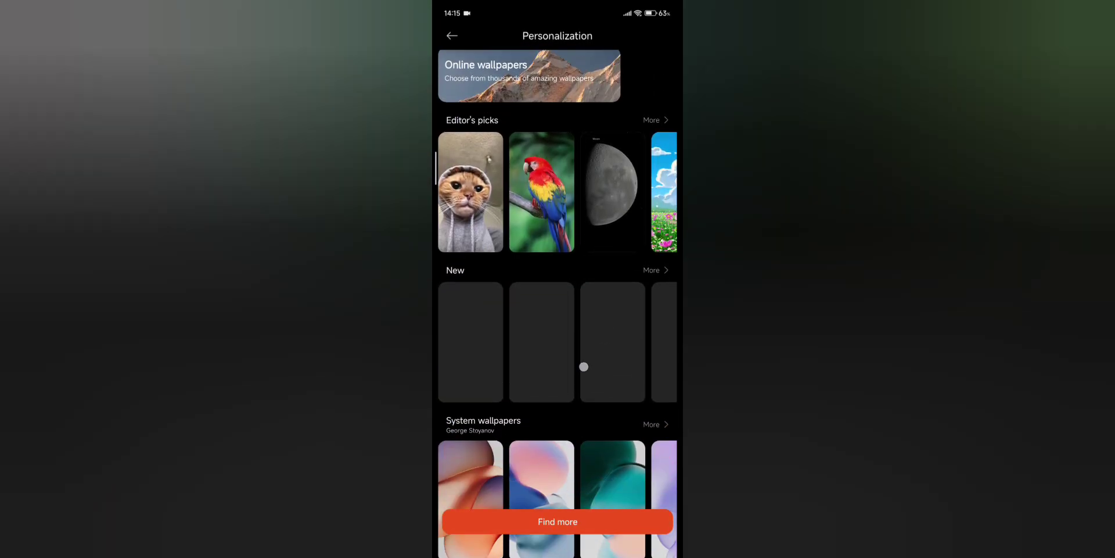
scroll(582, 366, "up", 15)
scroll(582, 449, "down", 2)
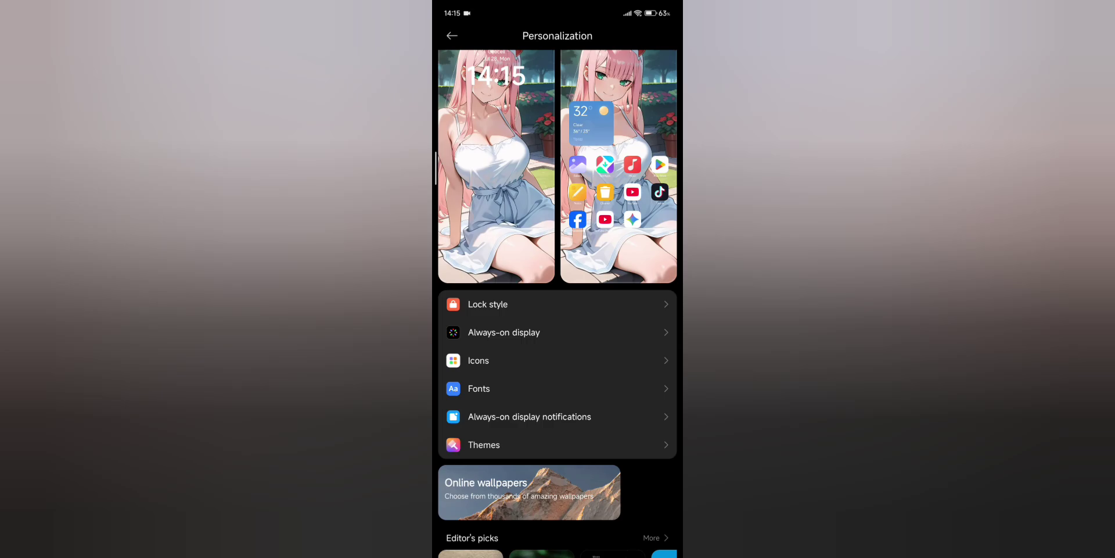
scroll(593, 406, "down", 1)
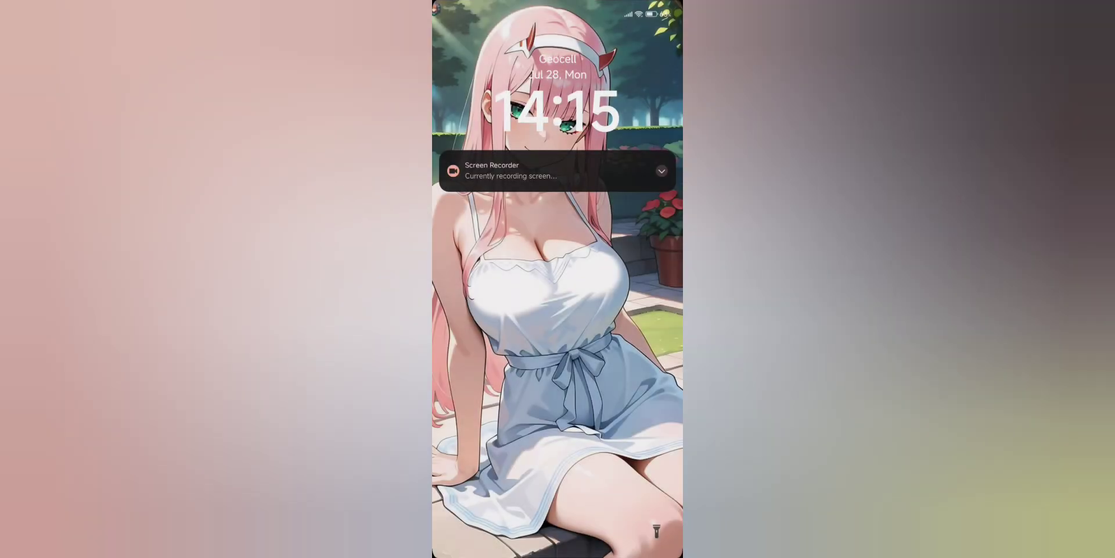
Step: Browse the lock screen style gallery and open the Eastern aesthetics red-roof style for editing
left_click(564, 413)
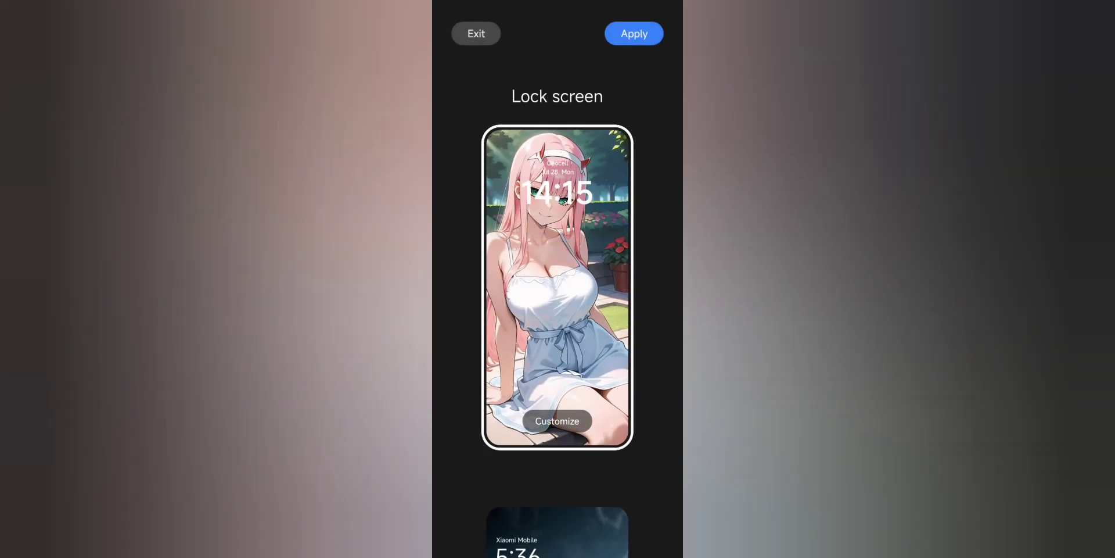
scroll(558, 279, "down", 5)
scroll(557, 279, "down", 3)
scroll(558, 284, "left", 2)
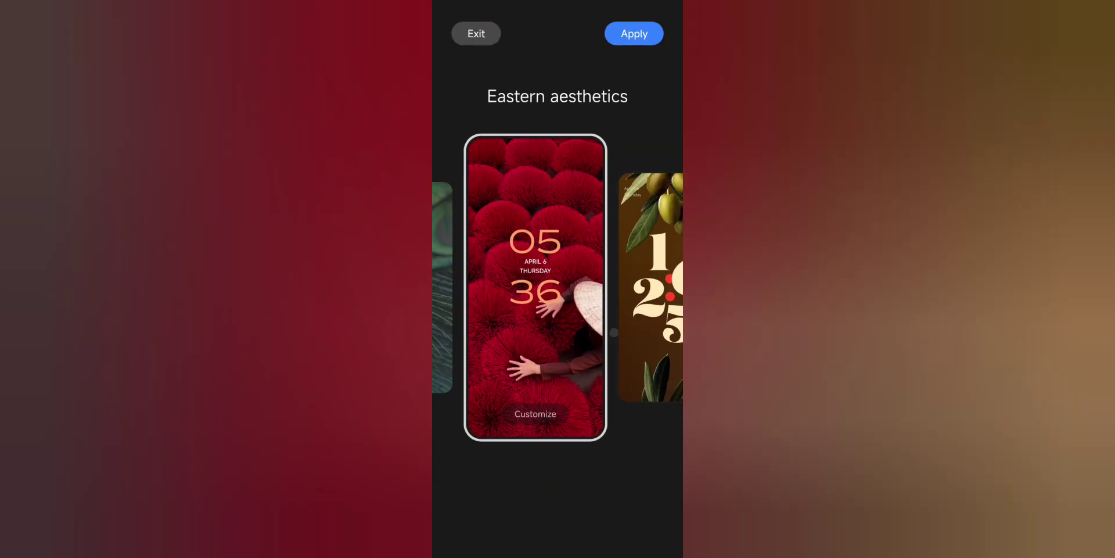
scroll(558, 284, "right", 2)
scroll(558, 285, "right", 2)
left_click(557, 420)
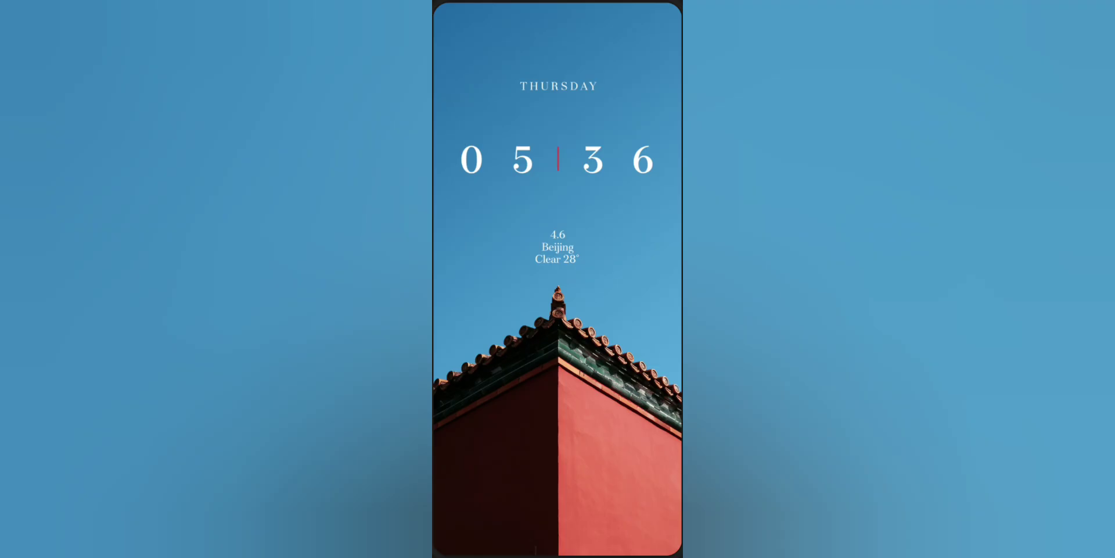
Step: Try Font effects colours, a pale pink decorative line, then discard the clock changes
left_click(610, 491)
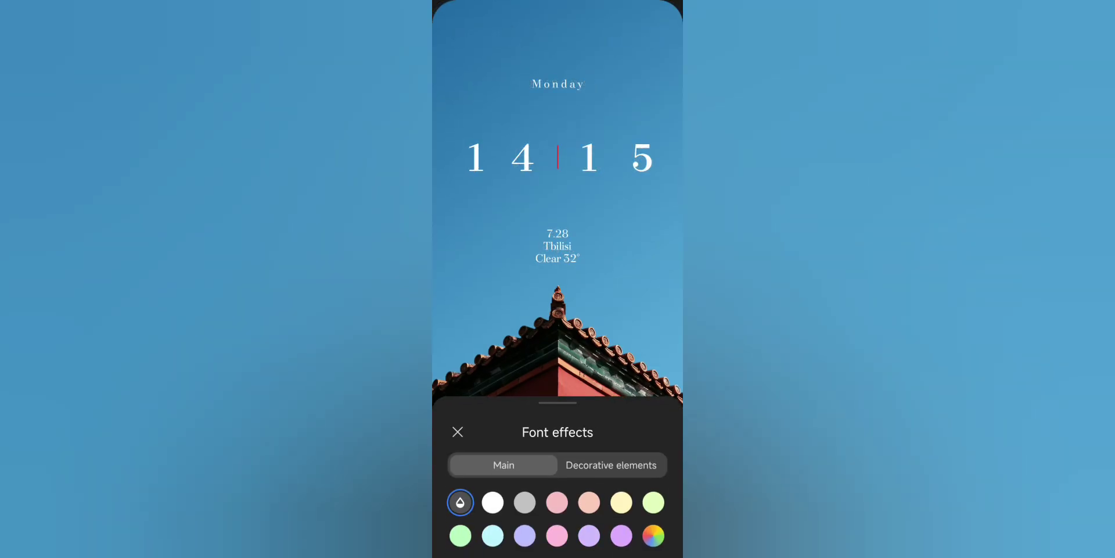
left_click(651, 283)
left_click(610, 491)
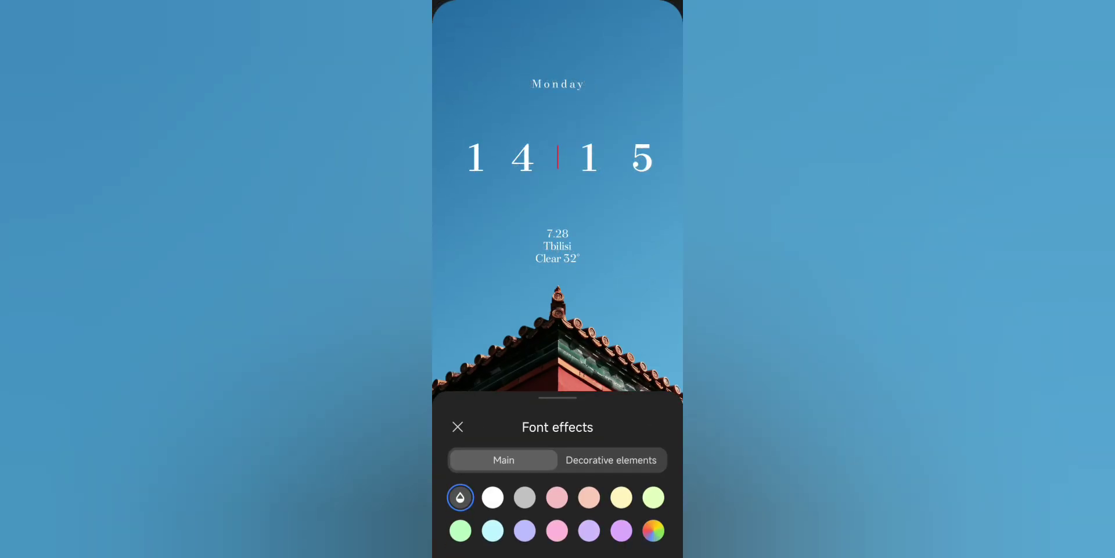
left_click(611, 460)
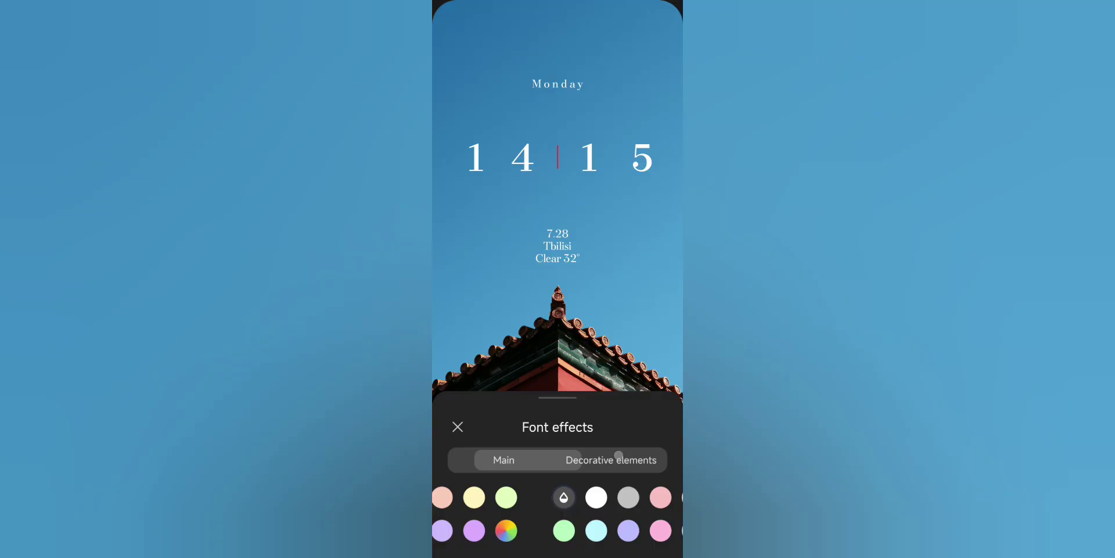
left_click(504, 460)
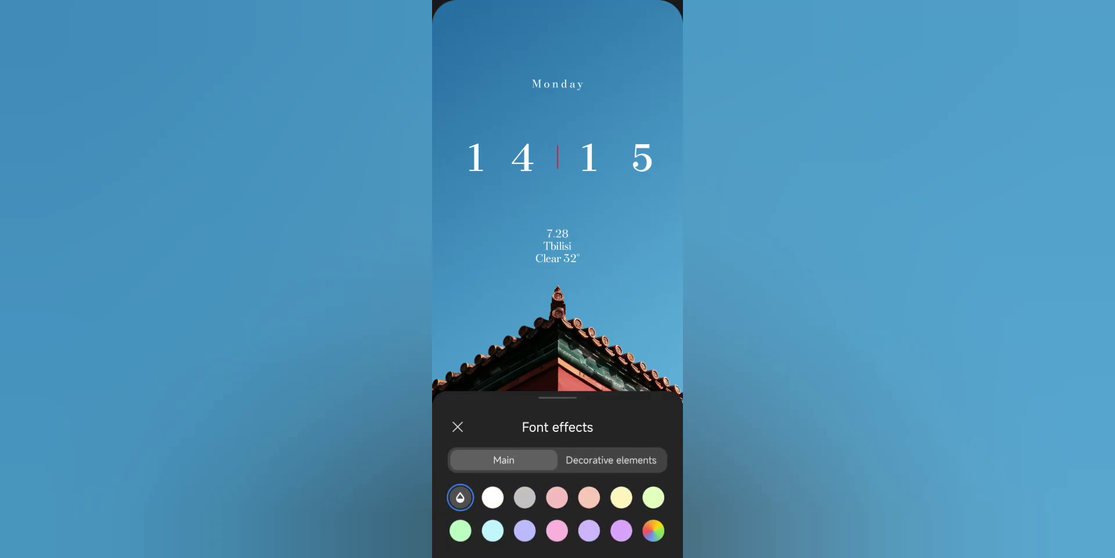
left_click(611, 459)
left_click(557, 497)
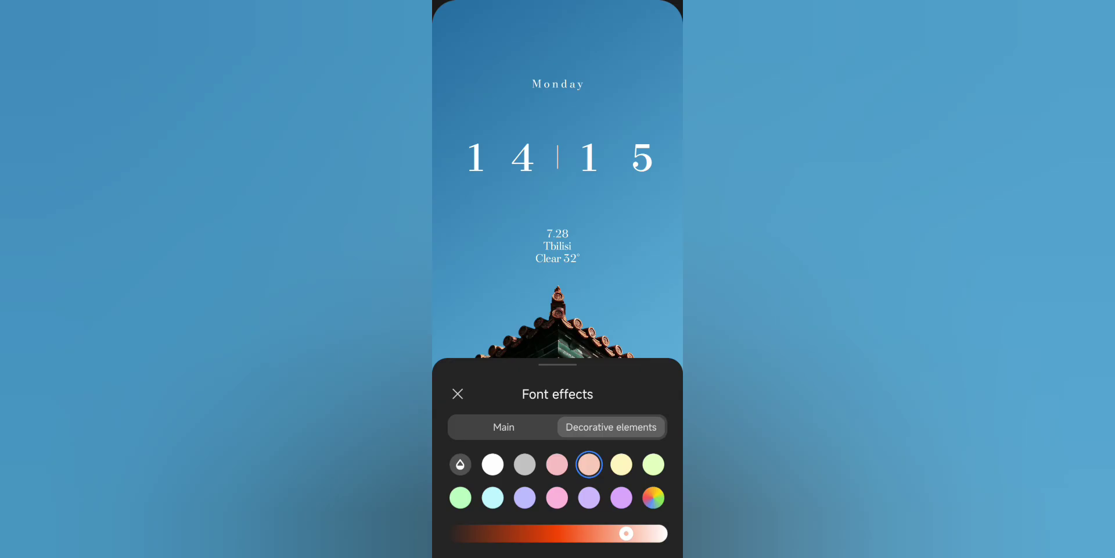
key("Escape")
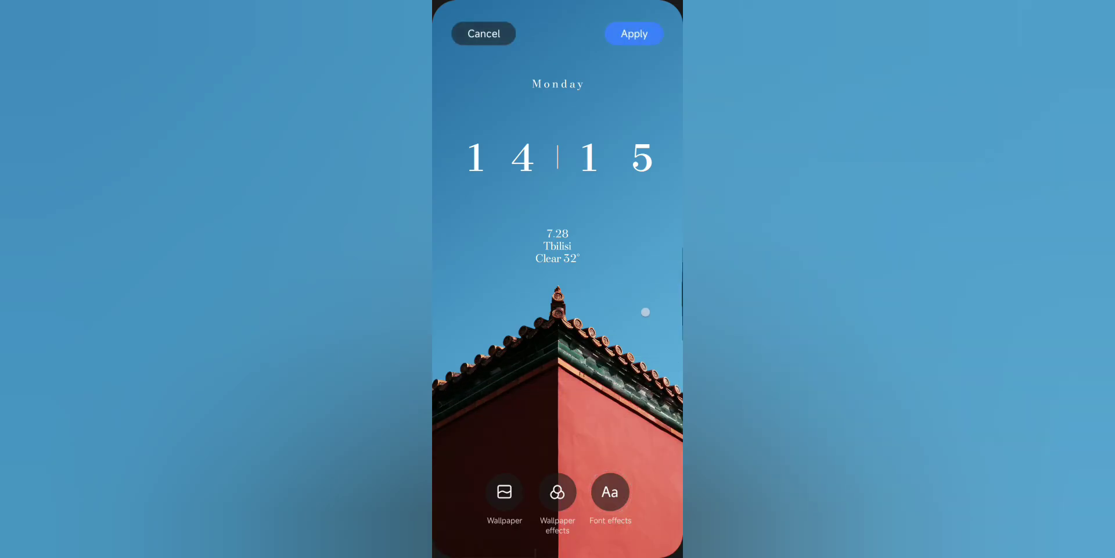
key("Escape")
left_click(611, 518)
Step: Open the olive clock's font colours, toggle separate hour/minute colours, and view Colon options
left_click_drag(476, 342, 575, 341)
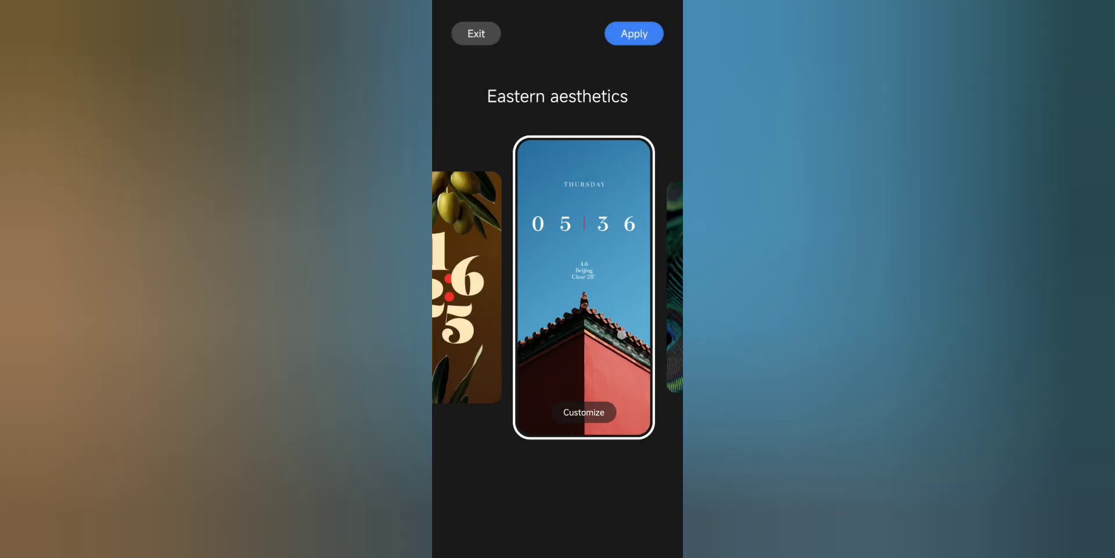
left_click(575, 342)
left_click(615, 493)
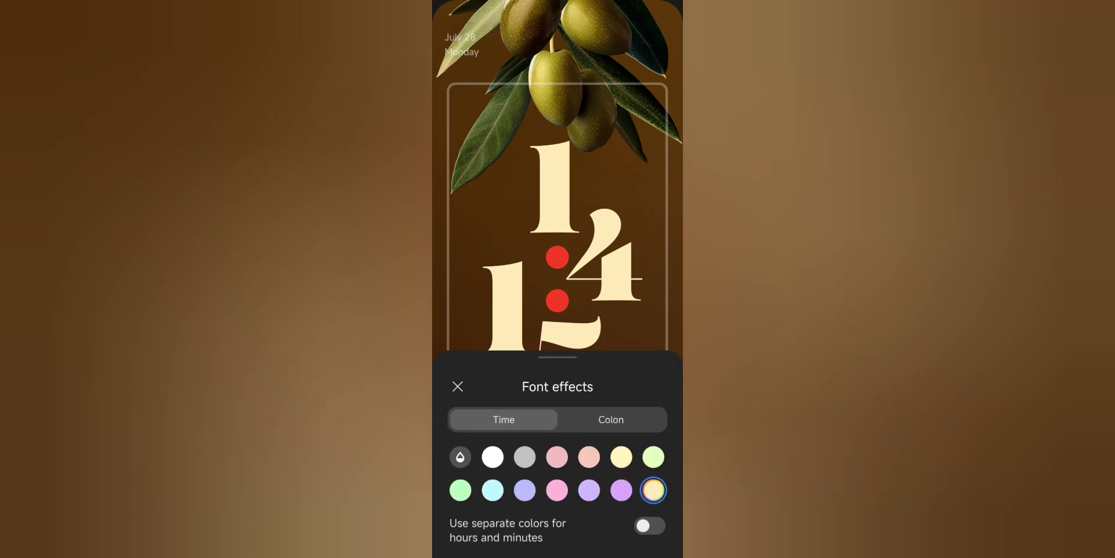
left_click(649, 525)
left_click(650, 525)
left_click(613, 421)
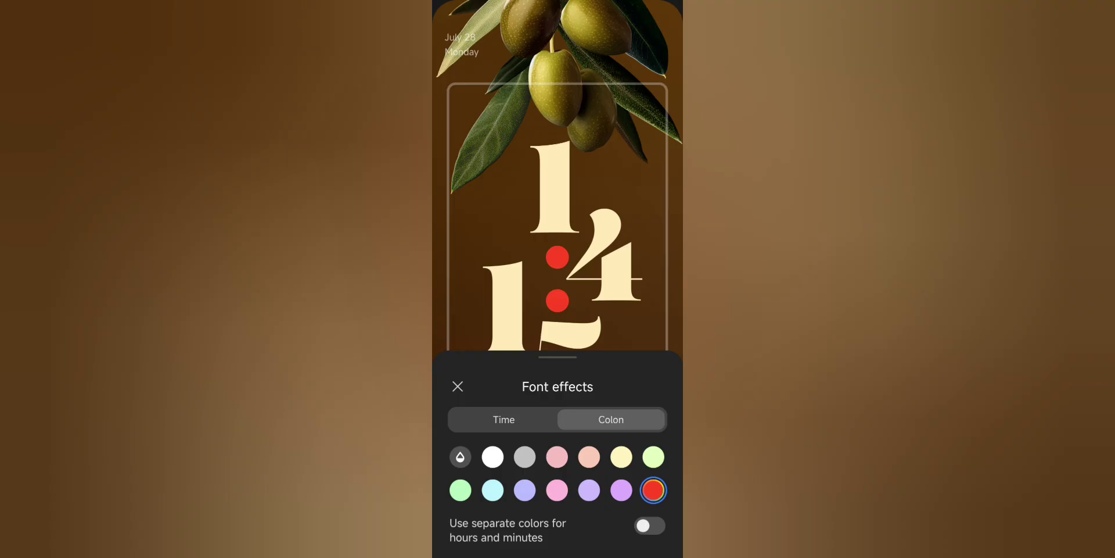
left_click(458, 387)
Step: Cancel and discard the olive style edits, then scroll out of the style gallery
left_click(476, 33)
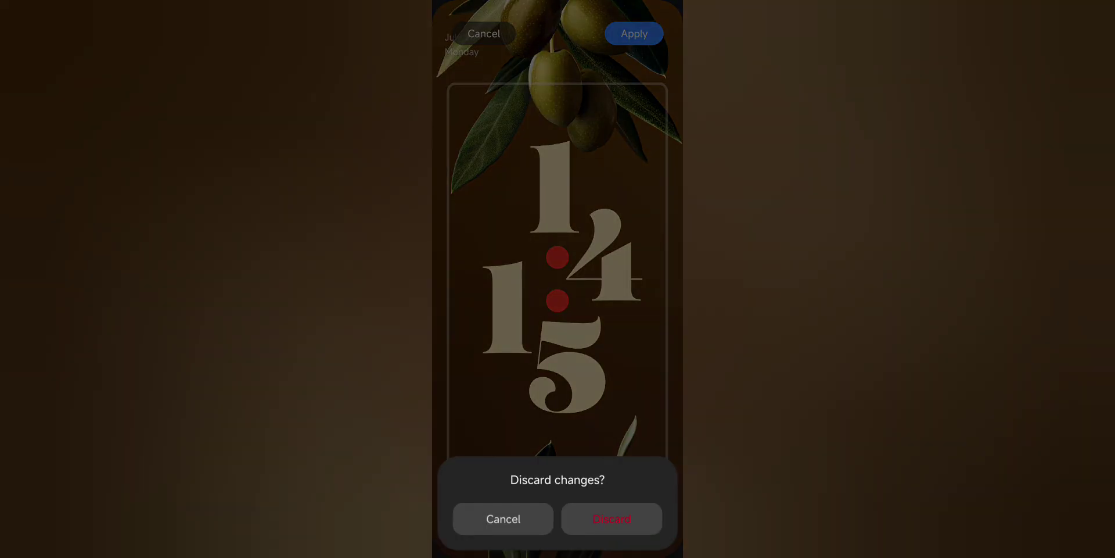
left_click(612, 518)
scroll(557, 279, "up", 5)
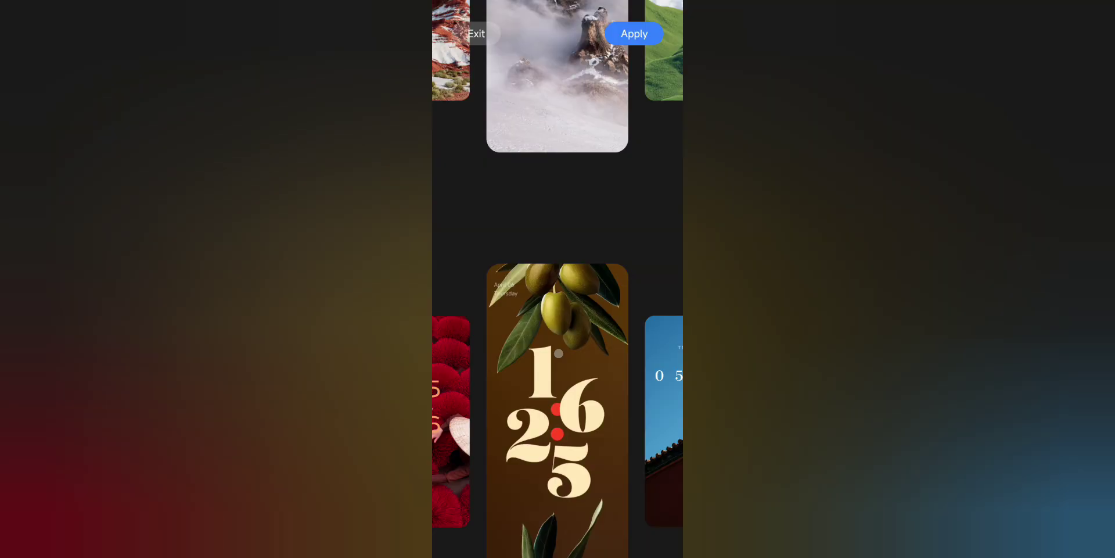
scroll(596, 354, "down", 5)
scroll(589, 347, "right", 5)
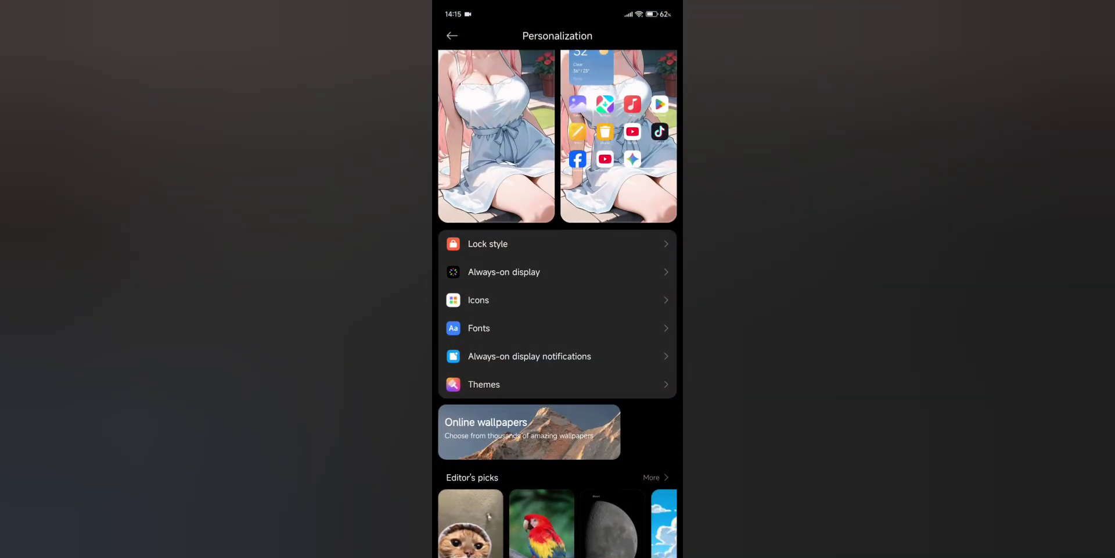
Step: Close Settings to the home screen, go to the first page, and launch Gallery
left_click_drag(590, 349, 583, 471)
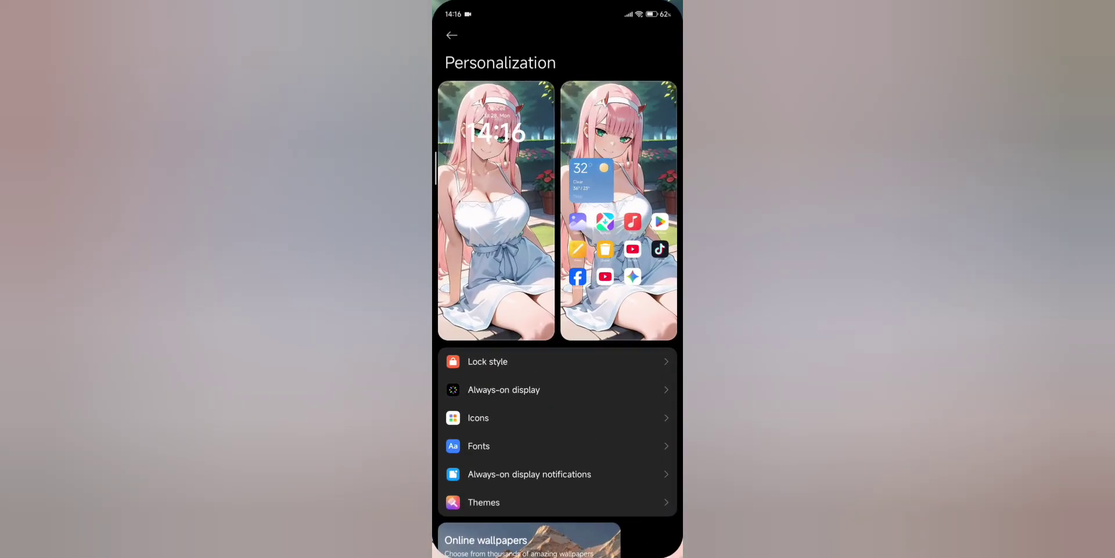
scroll(597, 474, "down", 1)
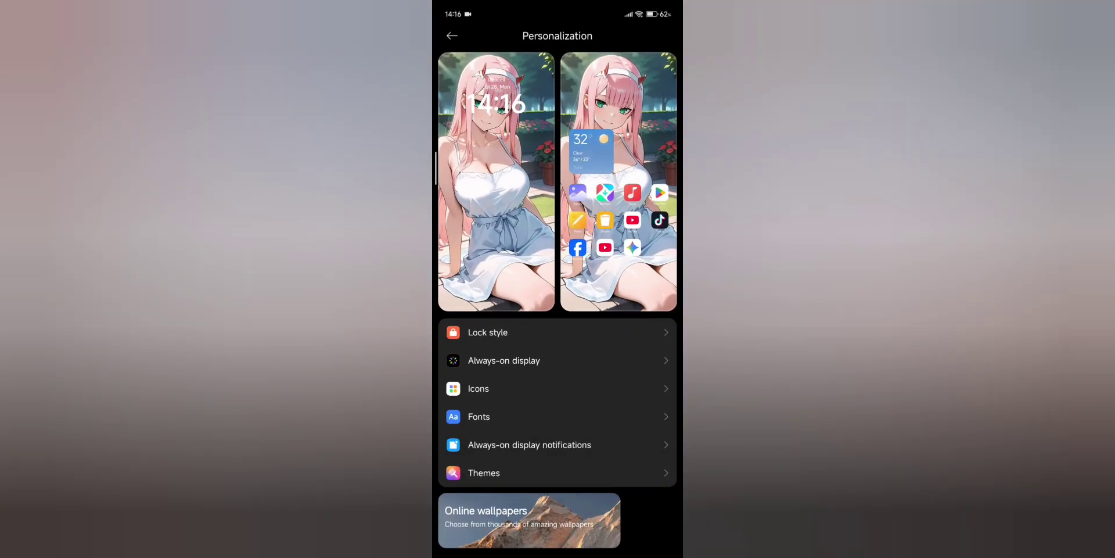
left_click_drag(556, 544, 556, 349)
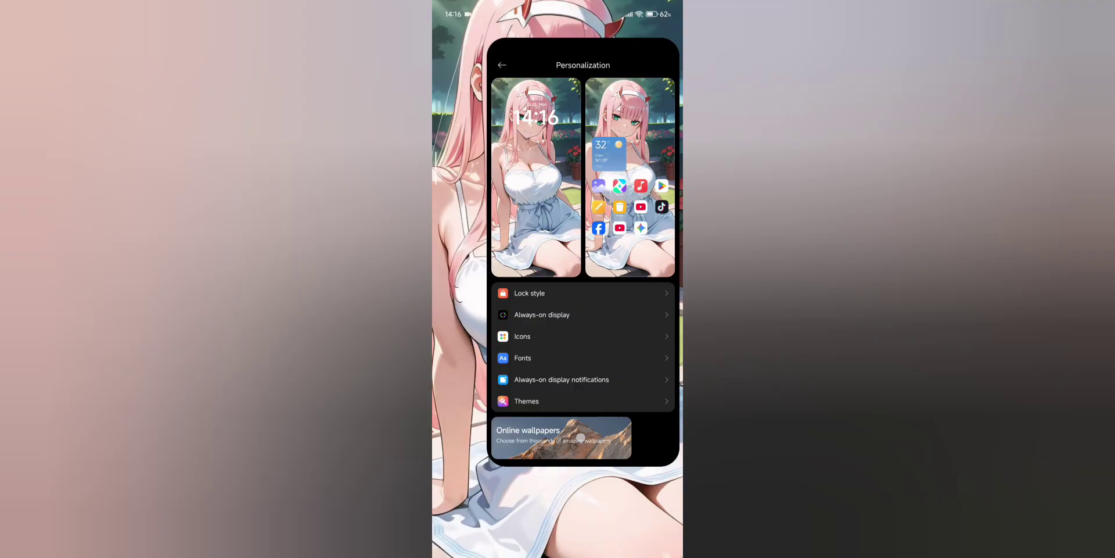
left_click_drag(494, 291, 639, 291)
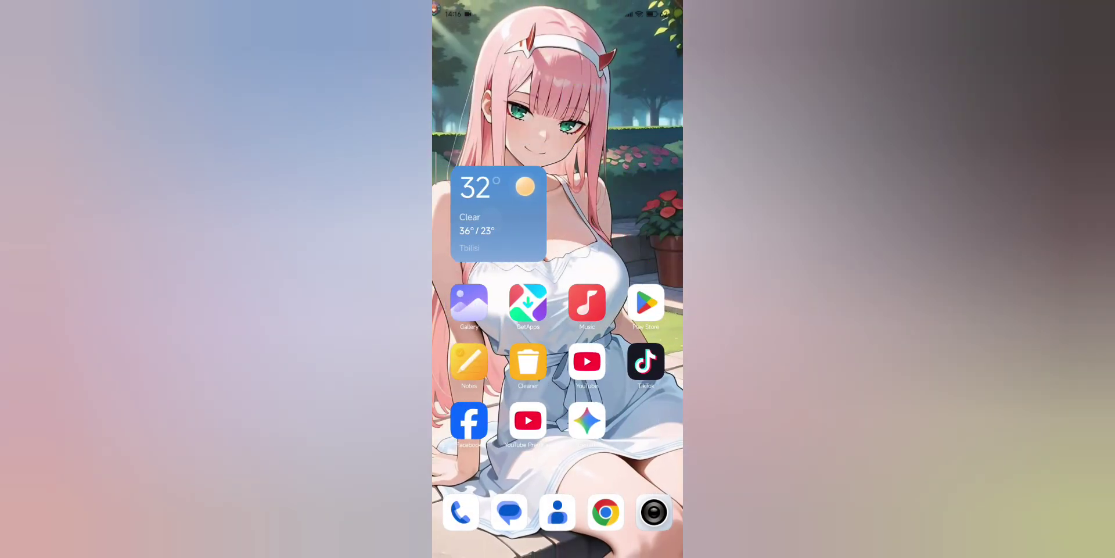
left_click(469, 302)
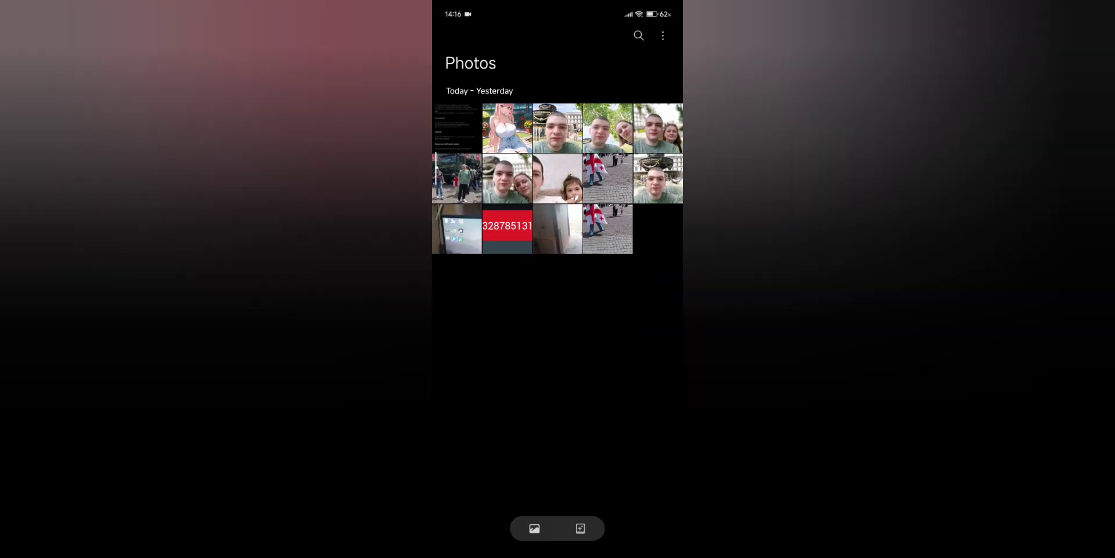
Step: Set the anime photo as wallpaper, trying Lens then keeping Original, and apply it
left_click(507, 128)
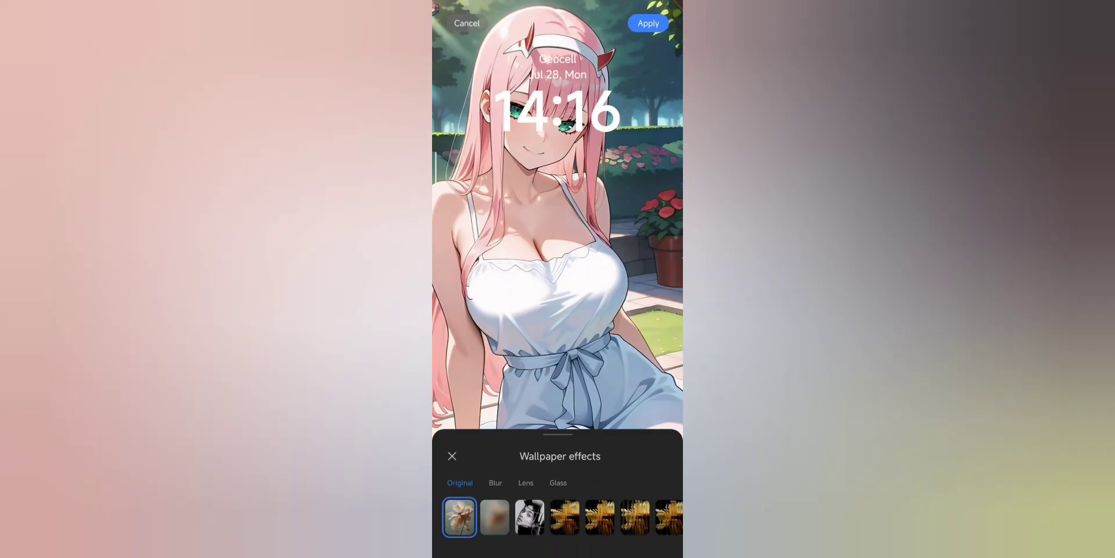
left_click(525, 482)
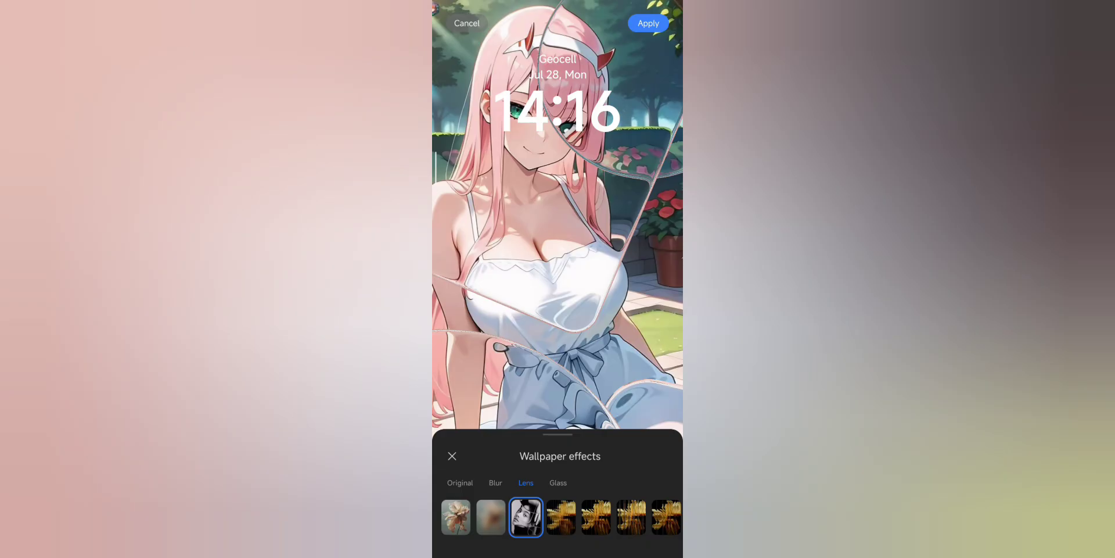
left_click(460, 482)
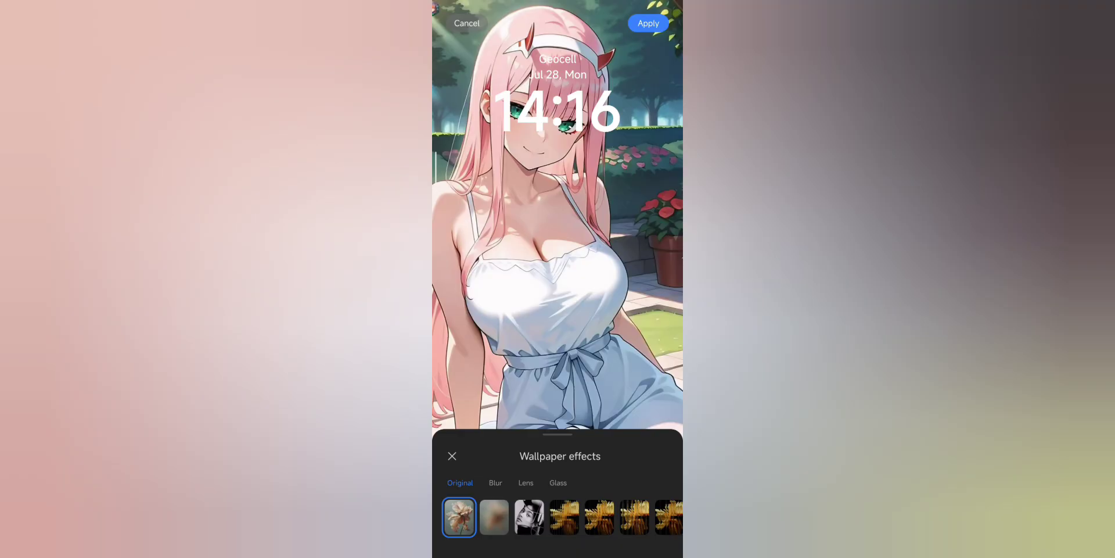
left_click(452, 456)
left_click(648, 24)
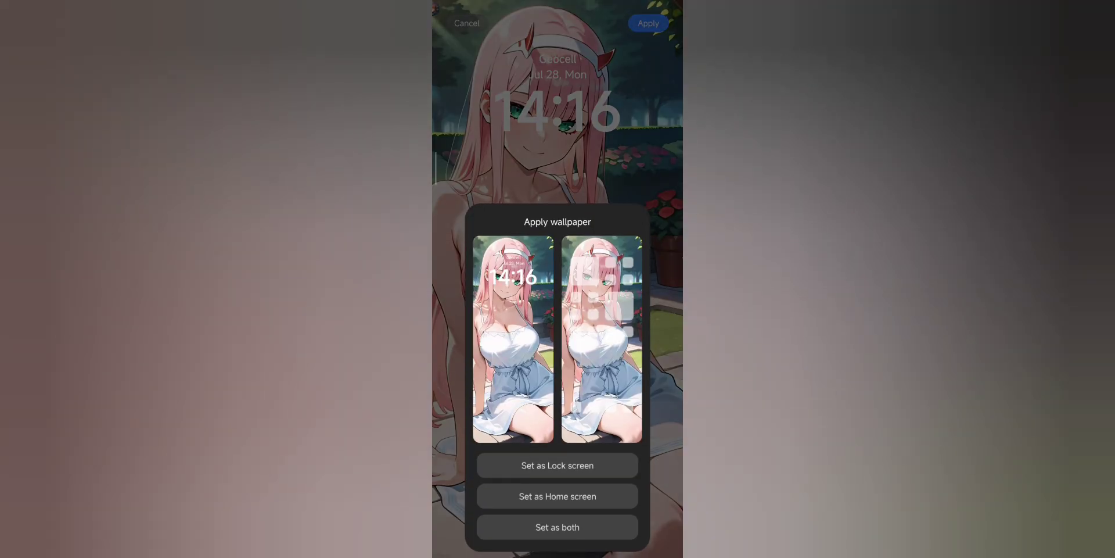
left_click(557, 527)
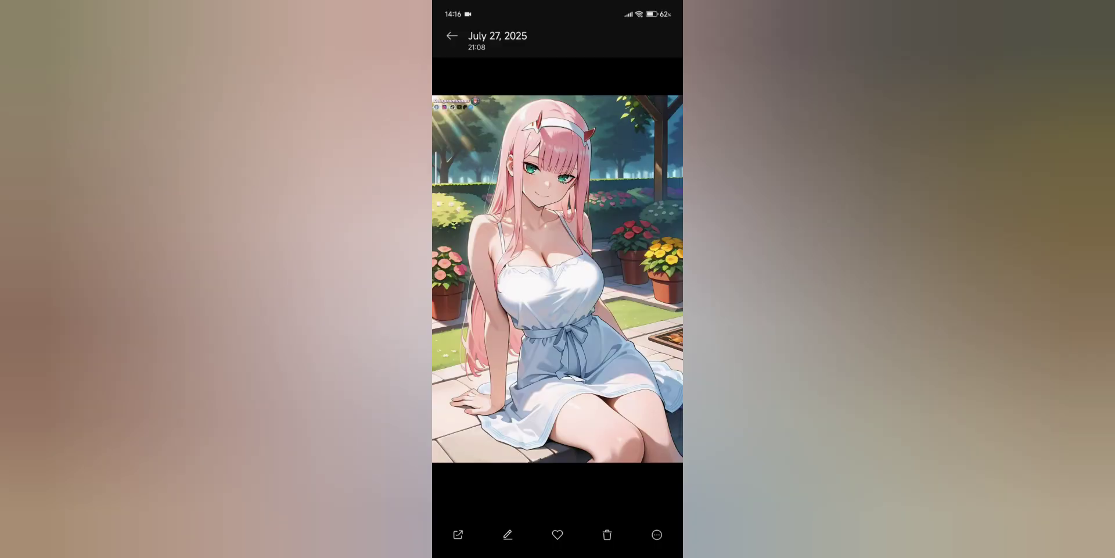
Step: Open and close the photo's options, then swipe to recent apps to leave Gallery
left_click(657, 535)
left_click(555, 436)
left_click_drag(556, 542, 556, 349)
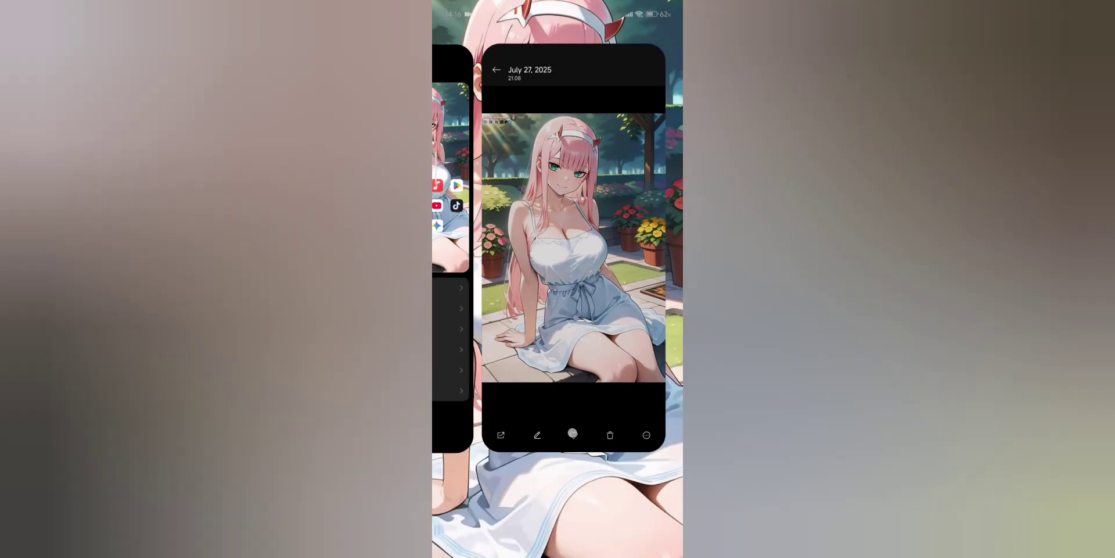
left_click(557, 279)
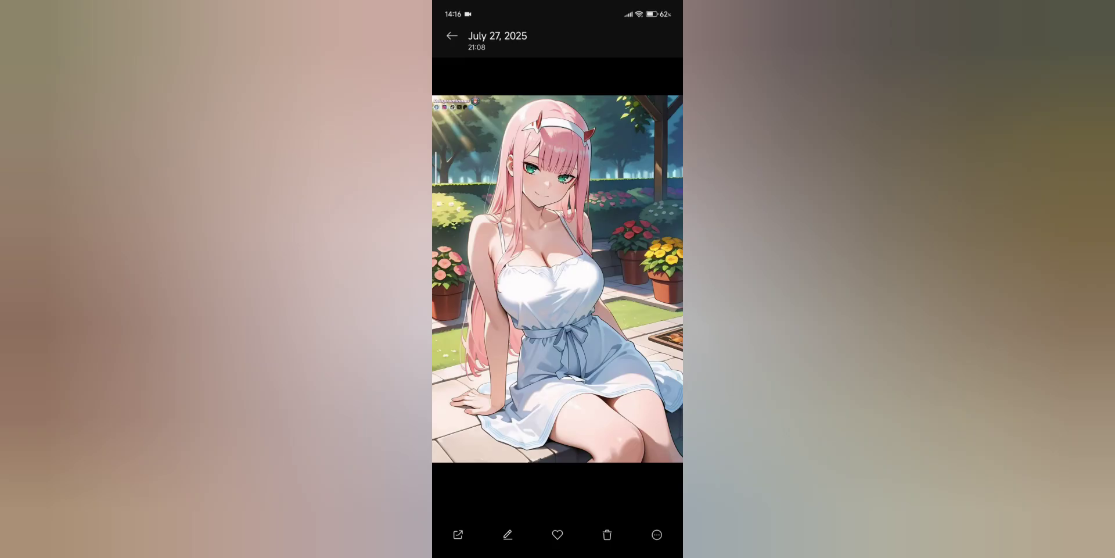
left_click_drag(557, 552, 558, 349)
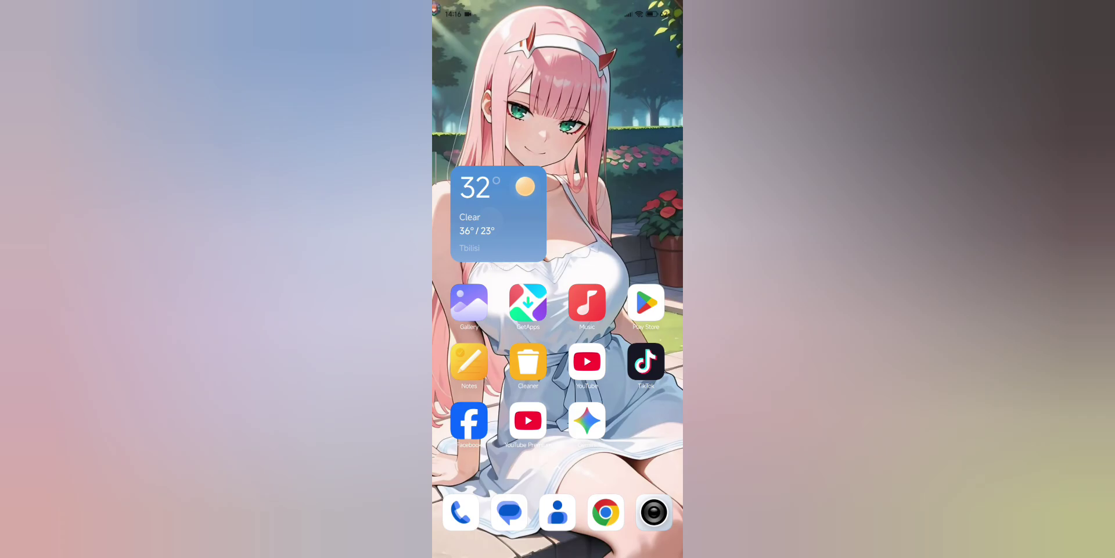
Step: Switch on the flashlight from the Control Center tile, then glance at the pull-down shades again
left_click_drag(645, 3, 645, 261)
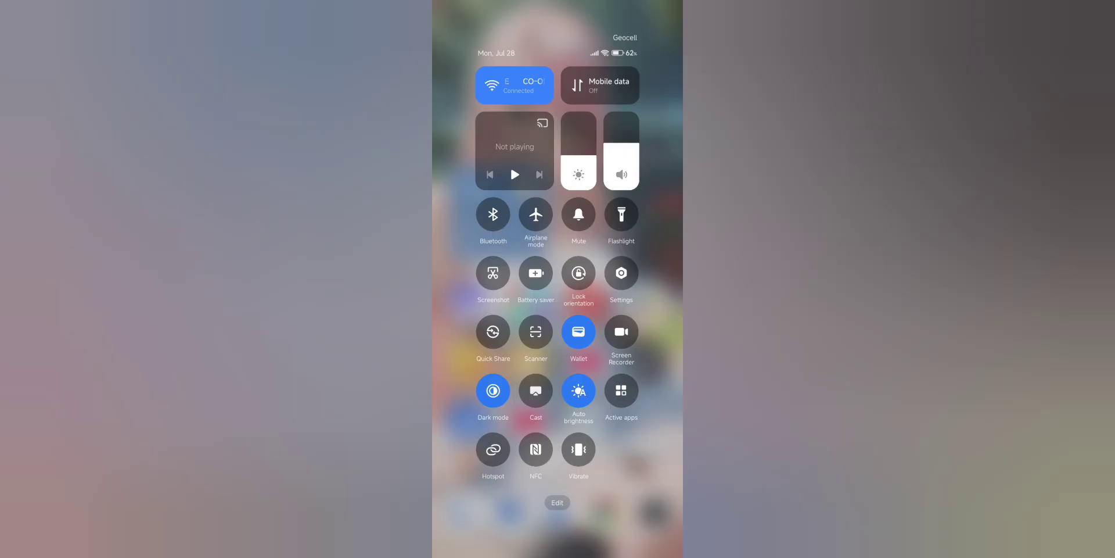
left_click(622, 215)
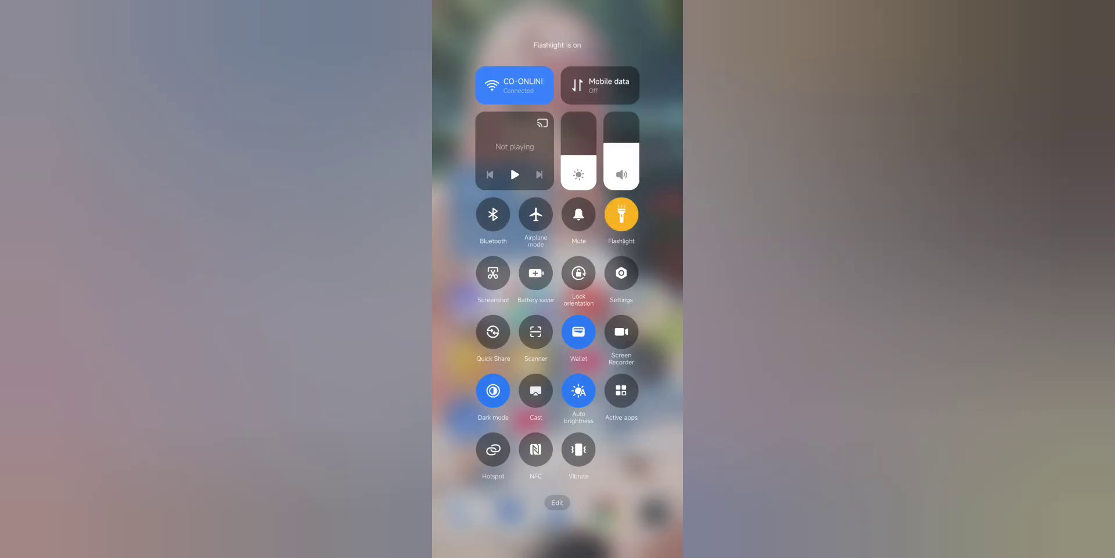
left_click_drag(465, 291, 639, 290)
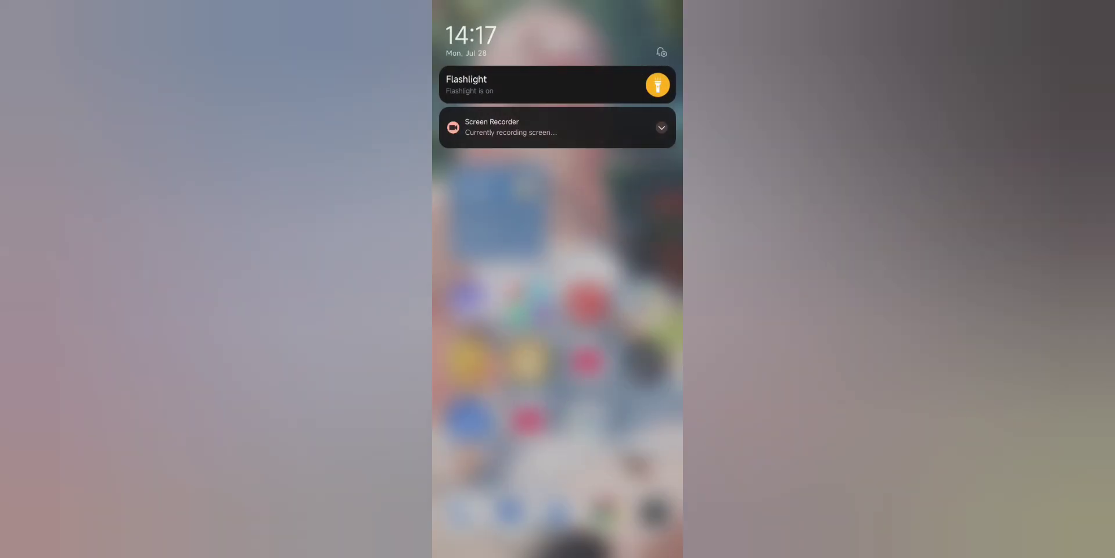
mouse_move(639, 291)
left_mouse_down()
mouse_move(464, 290)
mouse_move(639, 290)
left_mouse_up()
Step: Turn off the flashlight, flip through the home screen pages, and browse the app drawer to the end
left_click(657, 85)
left_click(568, 397)
left_click_drag(557, 465, 557, 174)
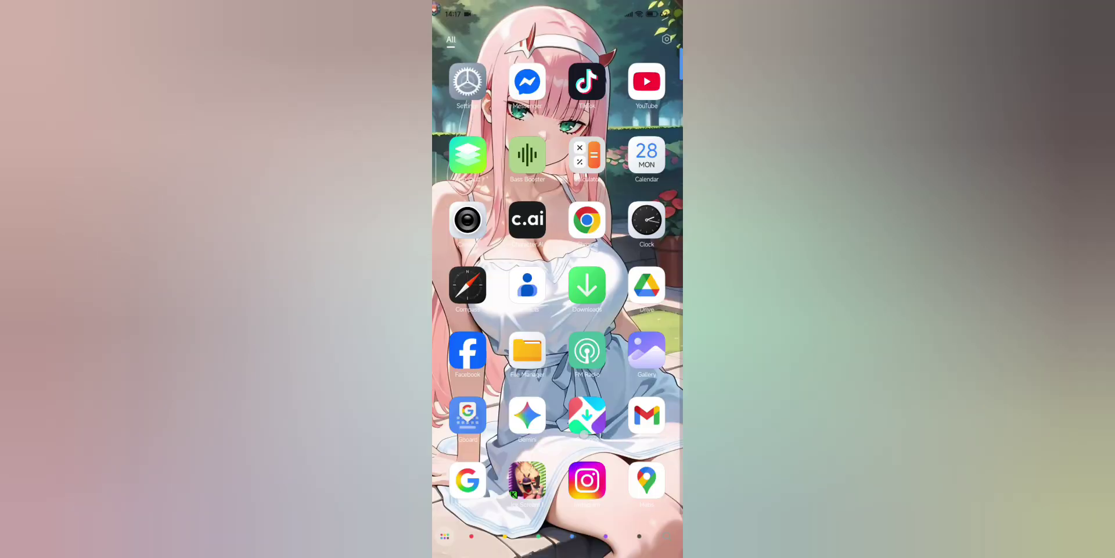
left_click_drag(558, 407, 558, 174)
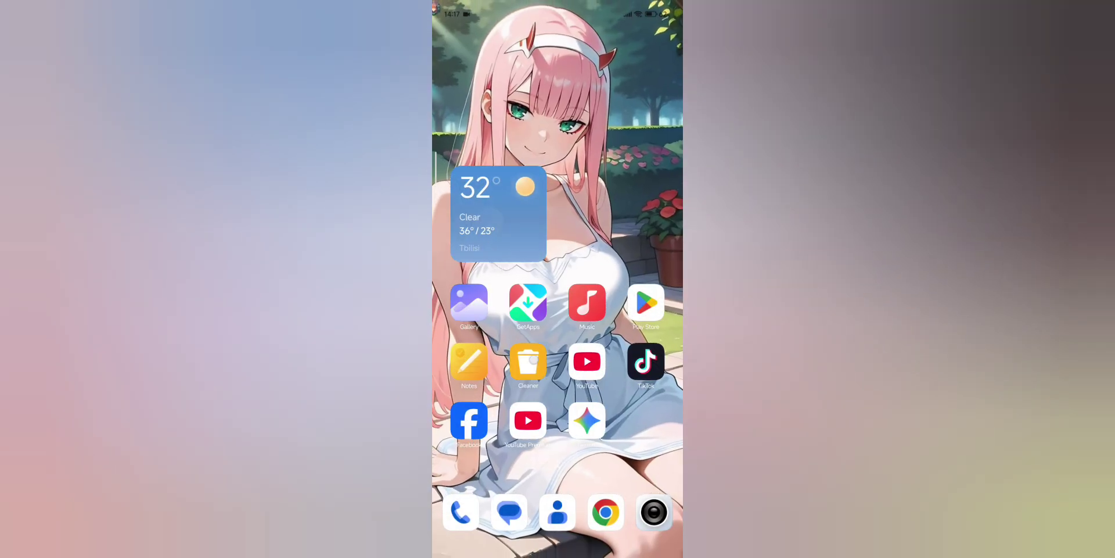
Step: Briefly open and close a couple of apps, including Cleaner, ending on the weather-widget home page
left_click(575, 444)
left_click_drag(569, 553, 566, 406)
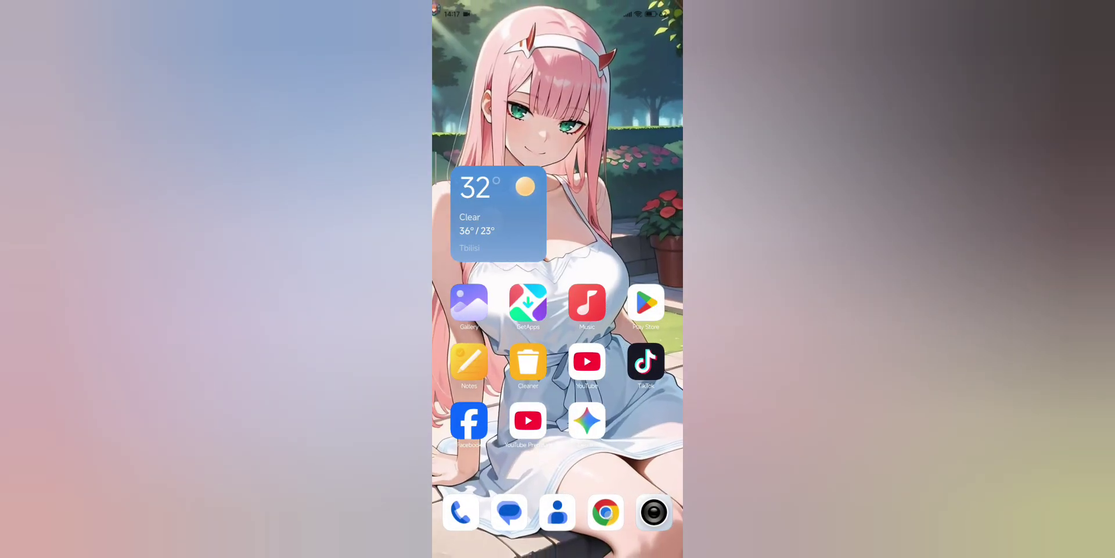
left_click(587, 420)
left_click_drag(558, 553, 557, 407)
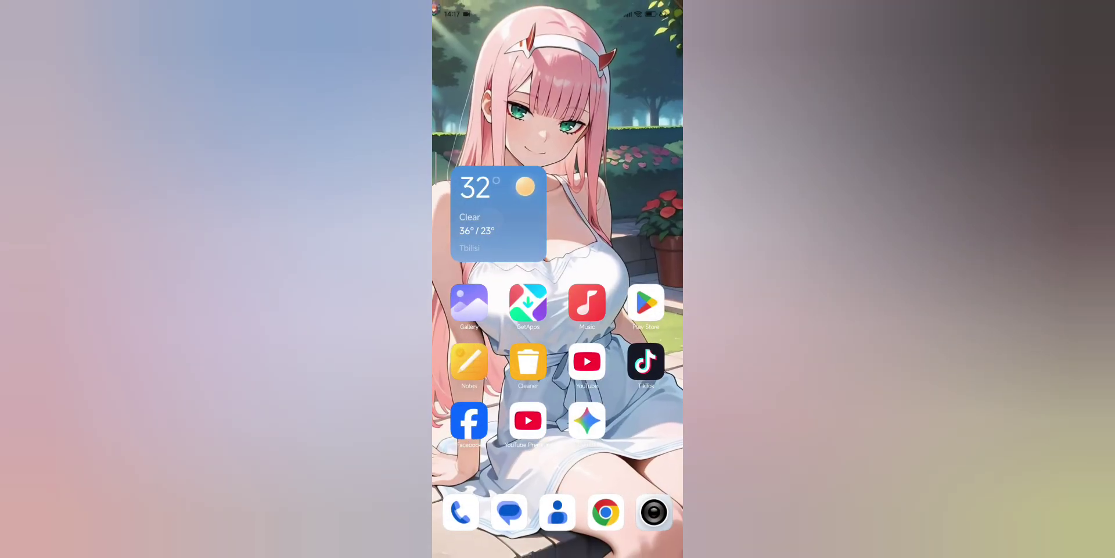